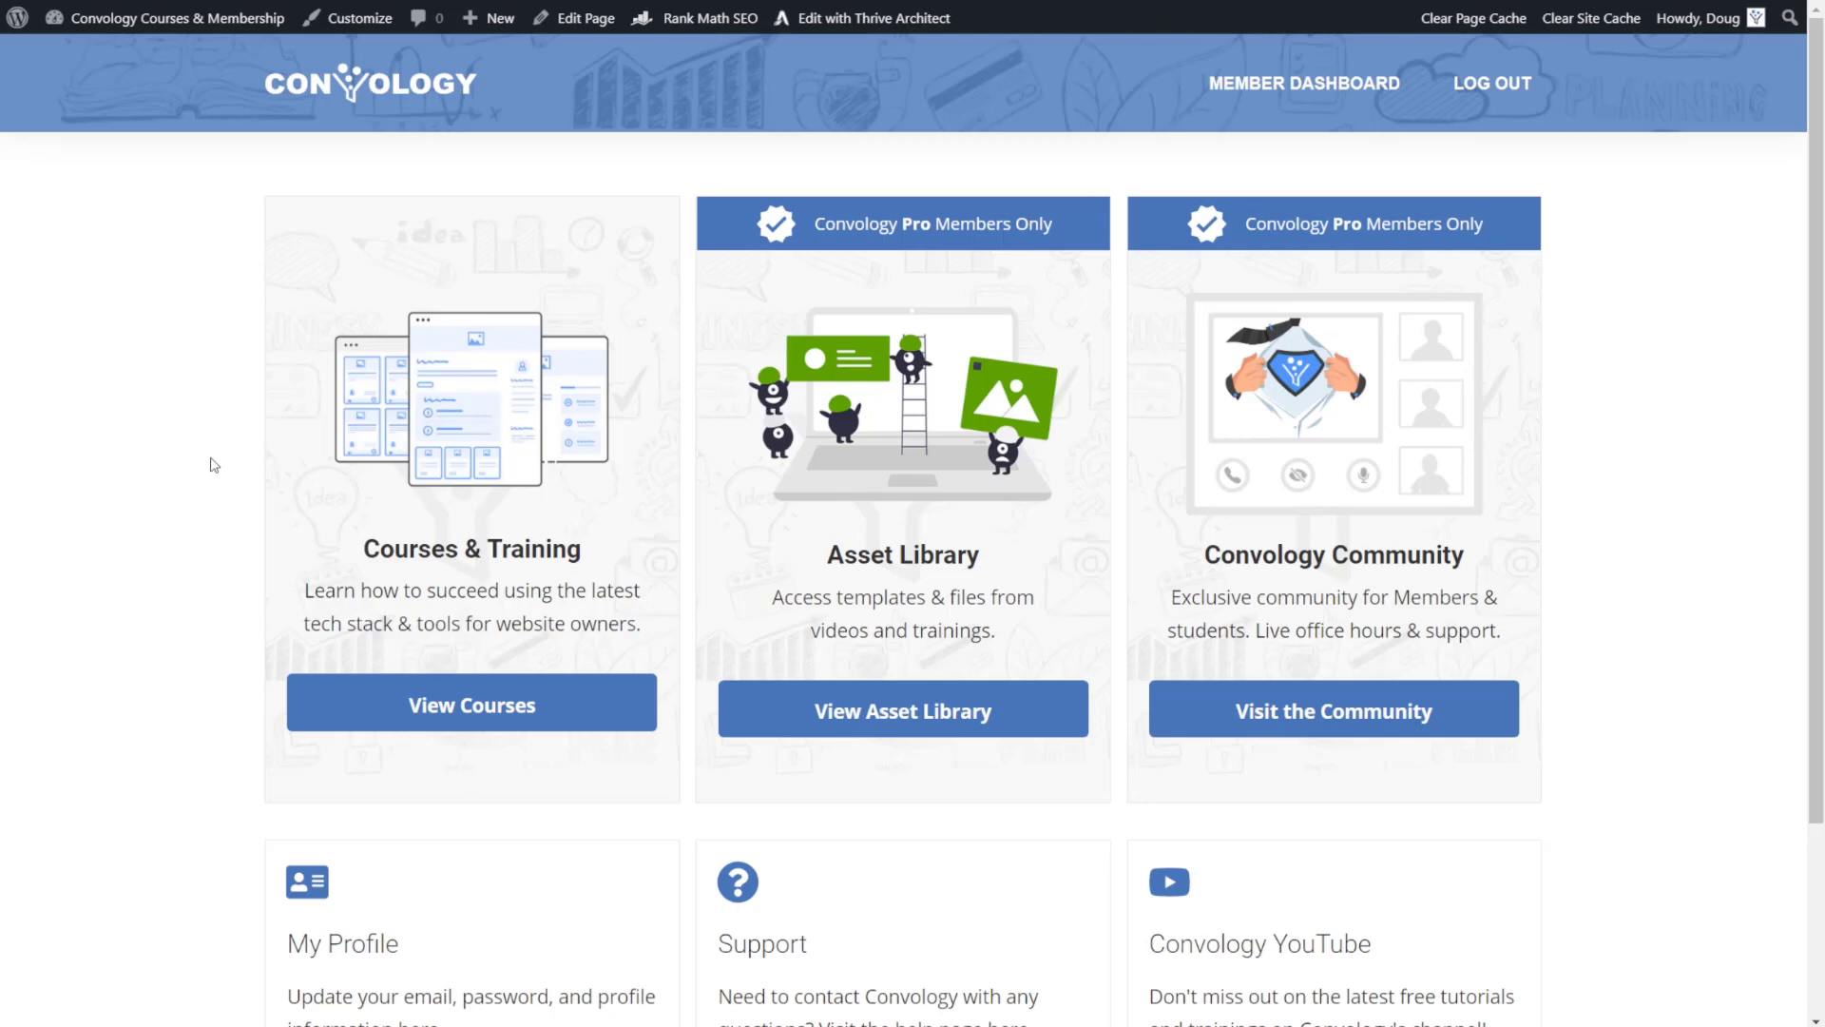
Scroll down the member dashboard and open the My Profile page.
scroll(215, 465, "down", 3)
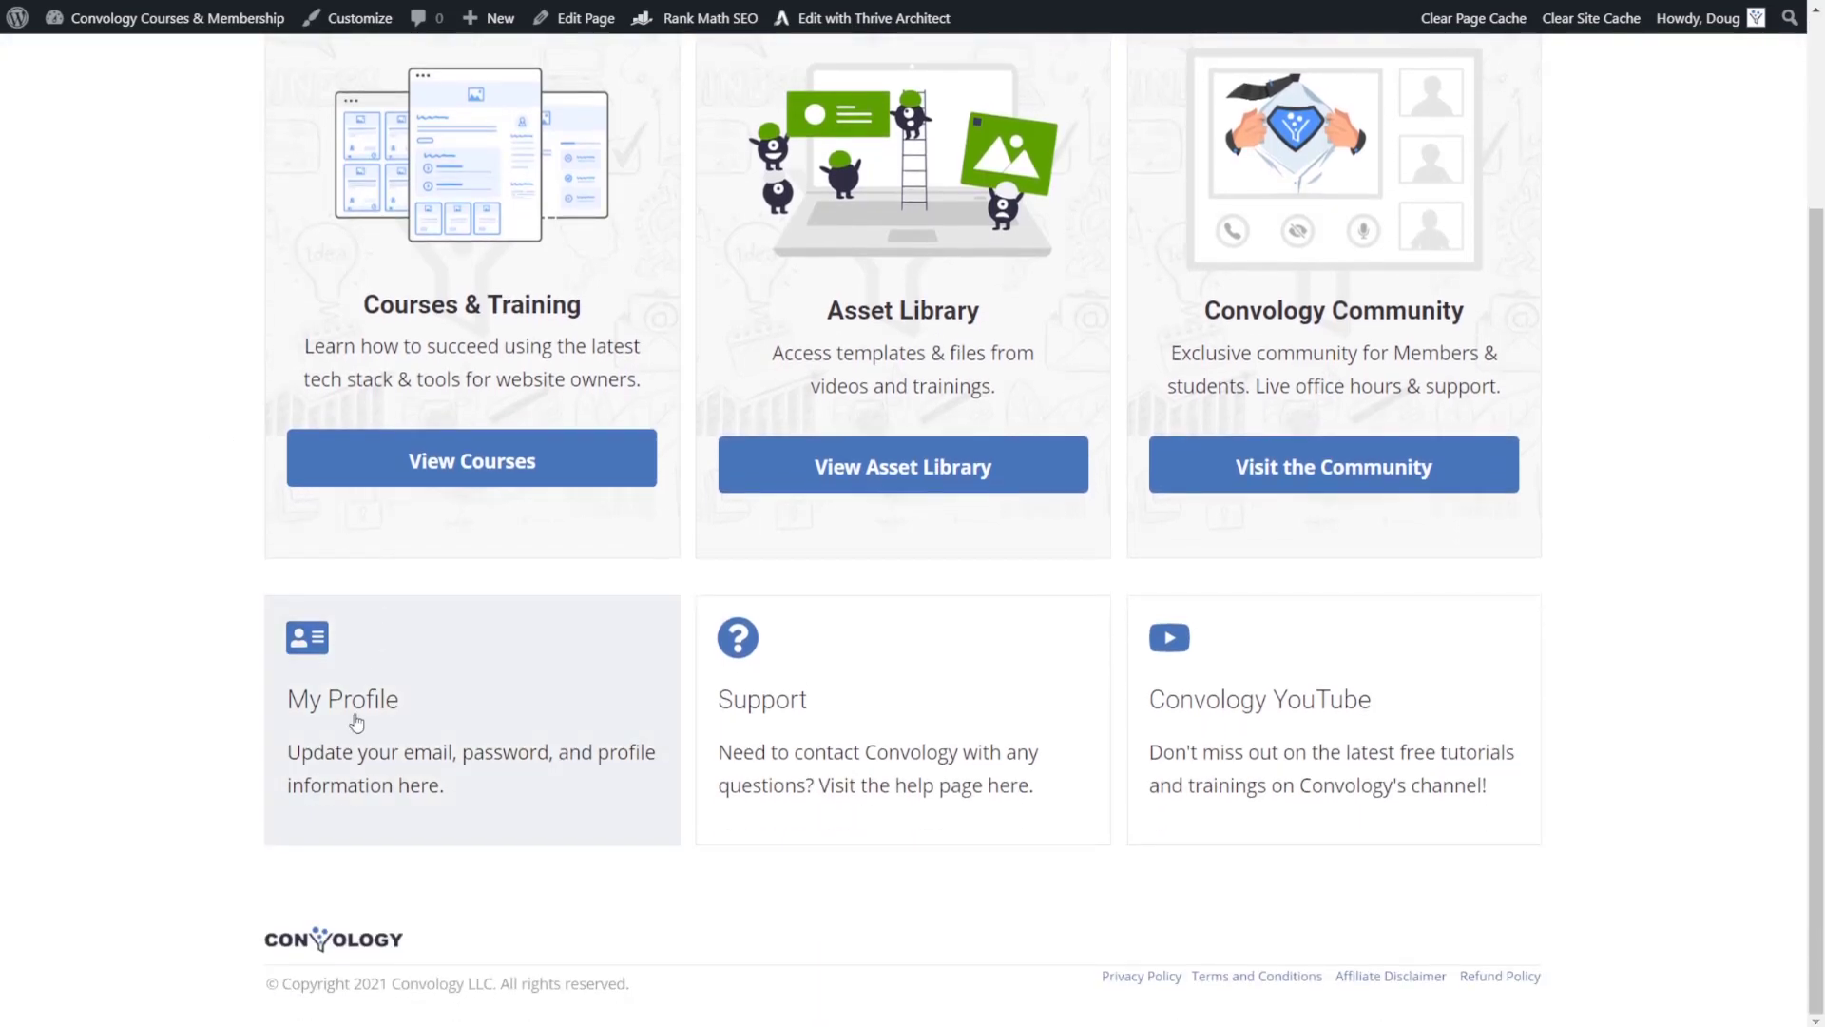
left_click(354, 735)
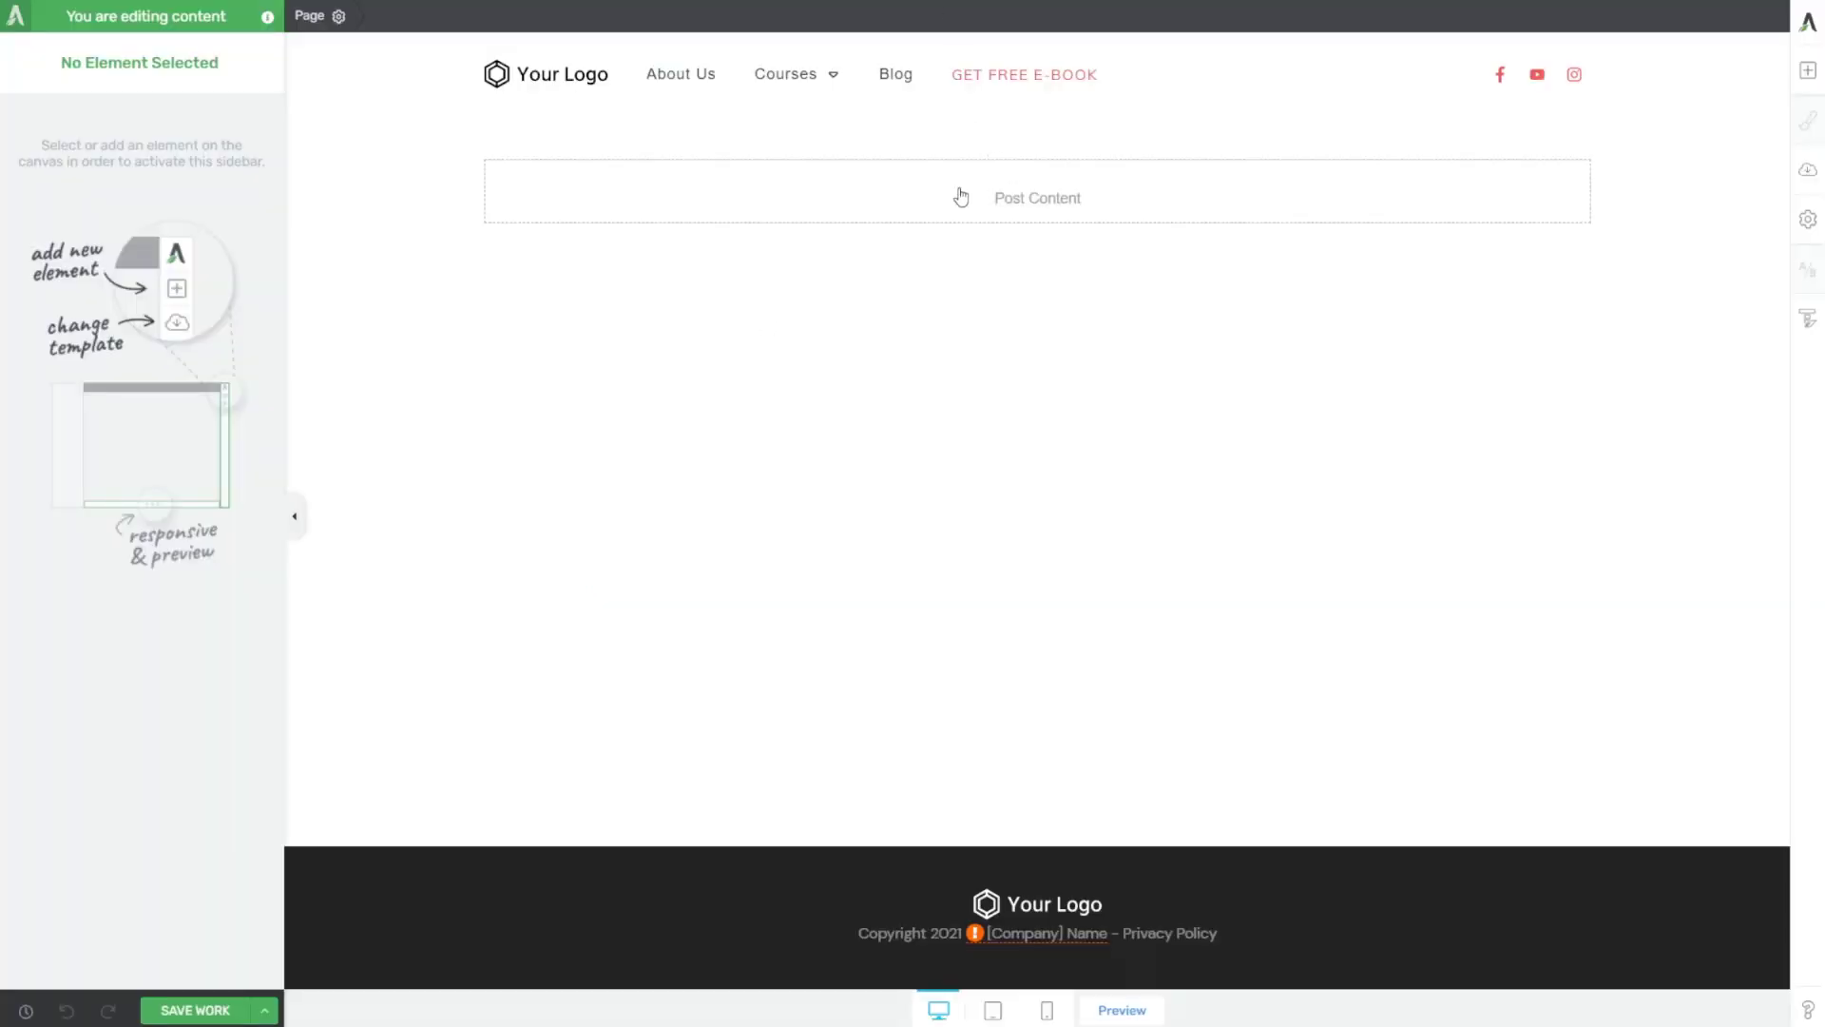
Search 'profil' and drop a User Profile element into Post Content using the User Profile 03 template.
left_click(1808, 72)
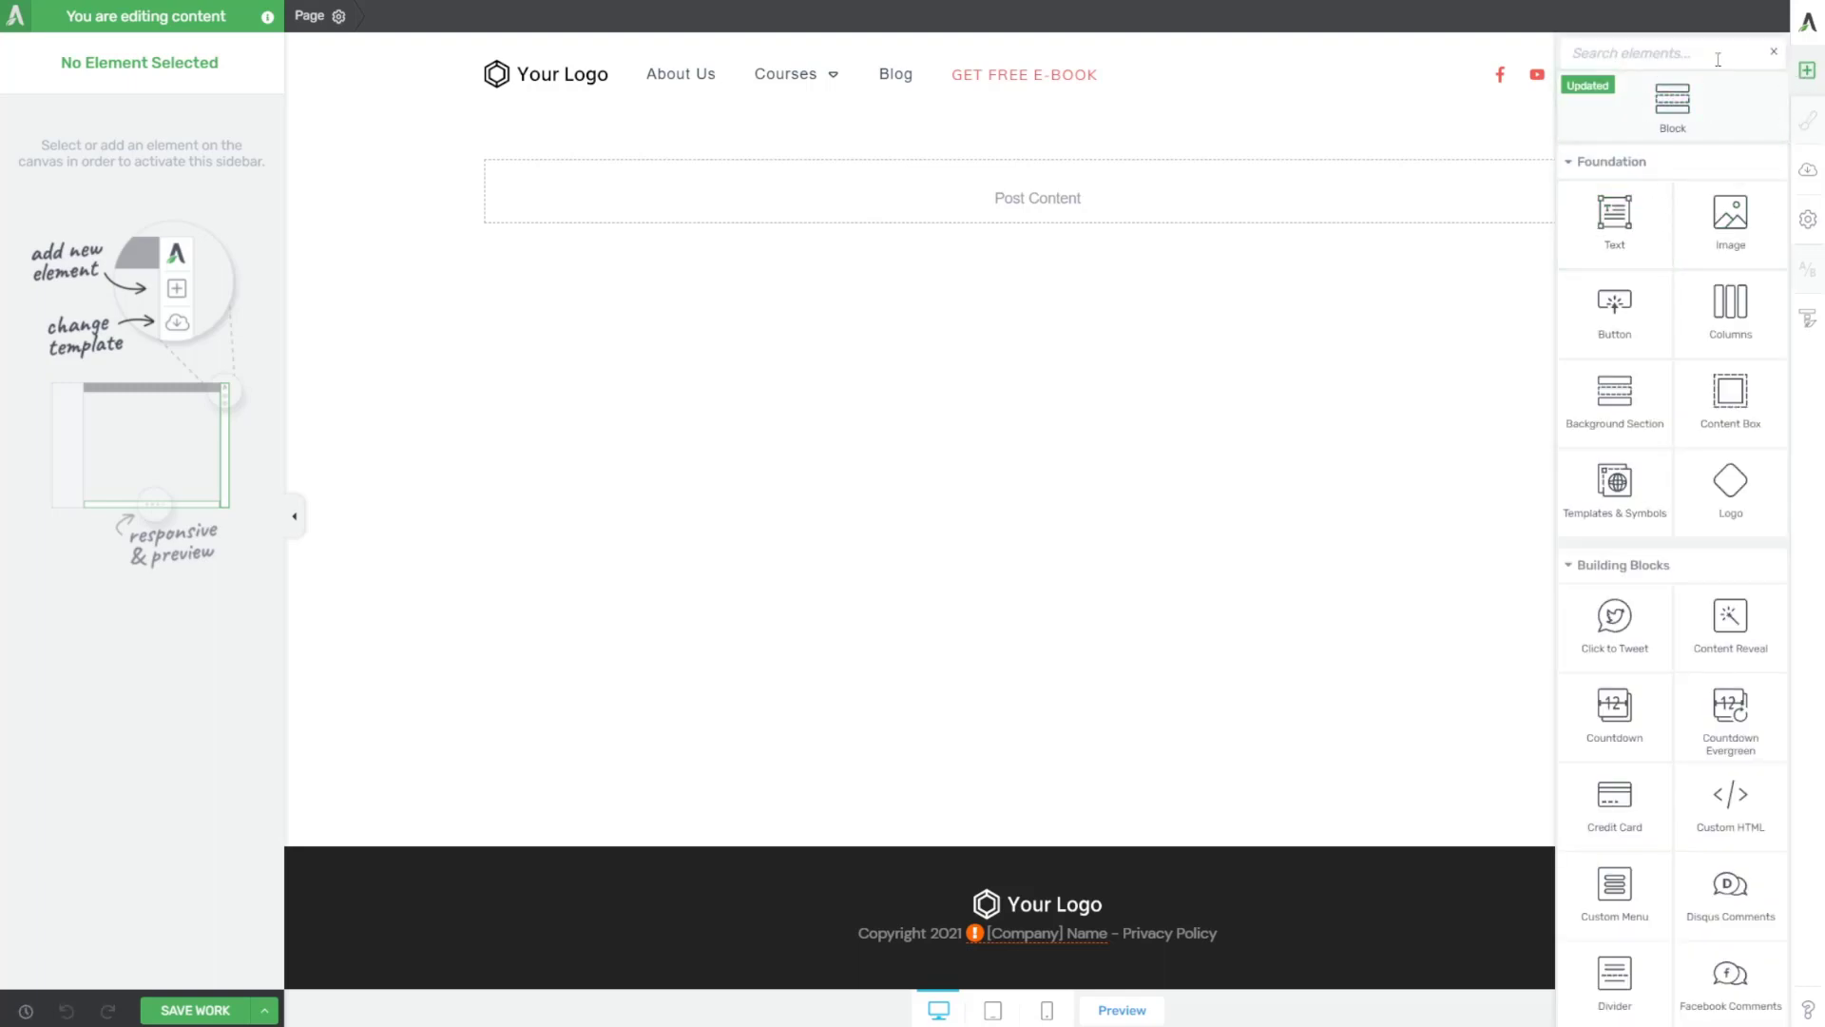
type("profile")
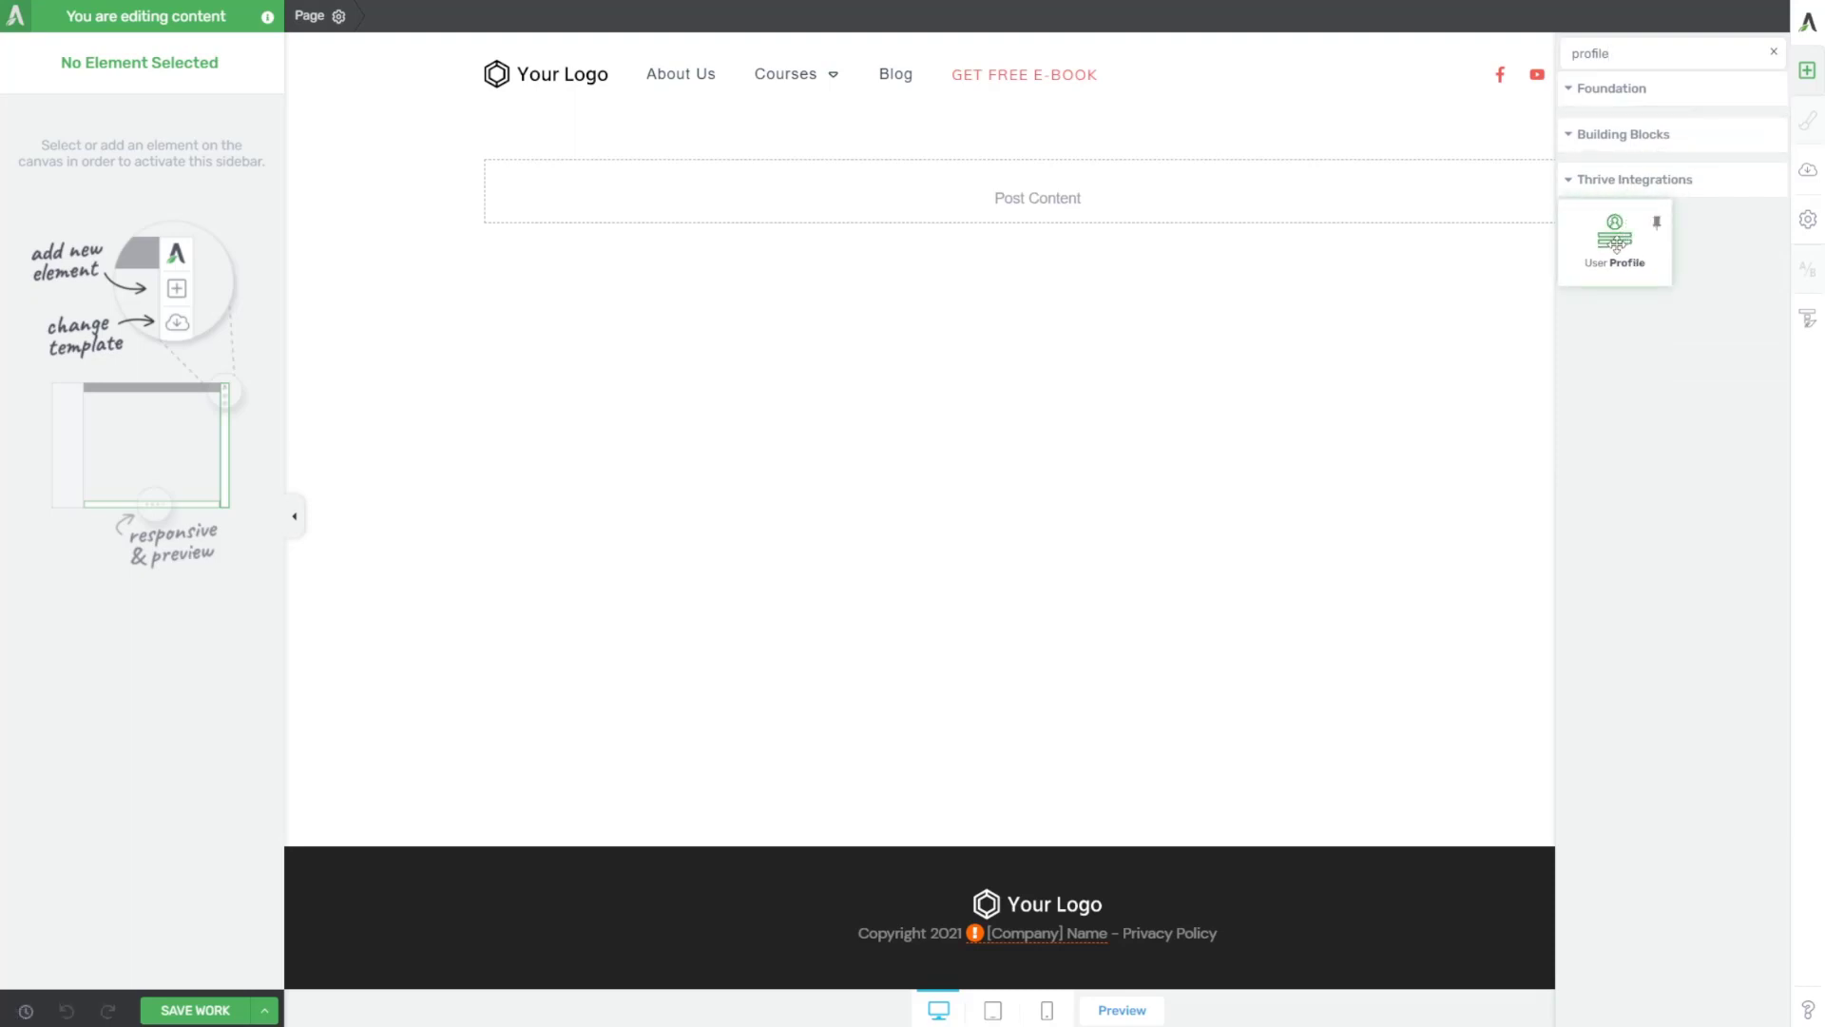
left_click_drag(1621, 243, 1033, 216)
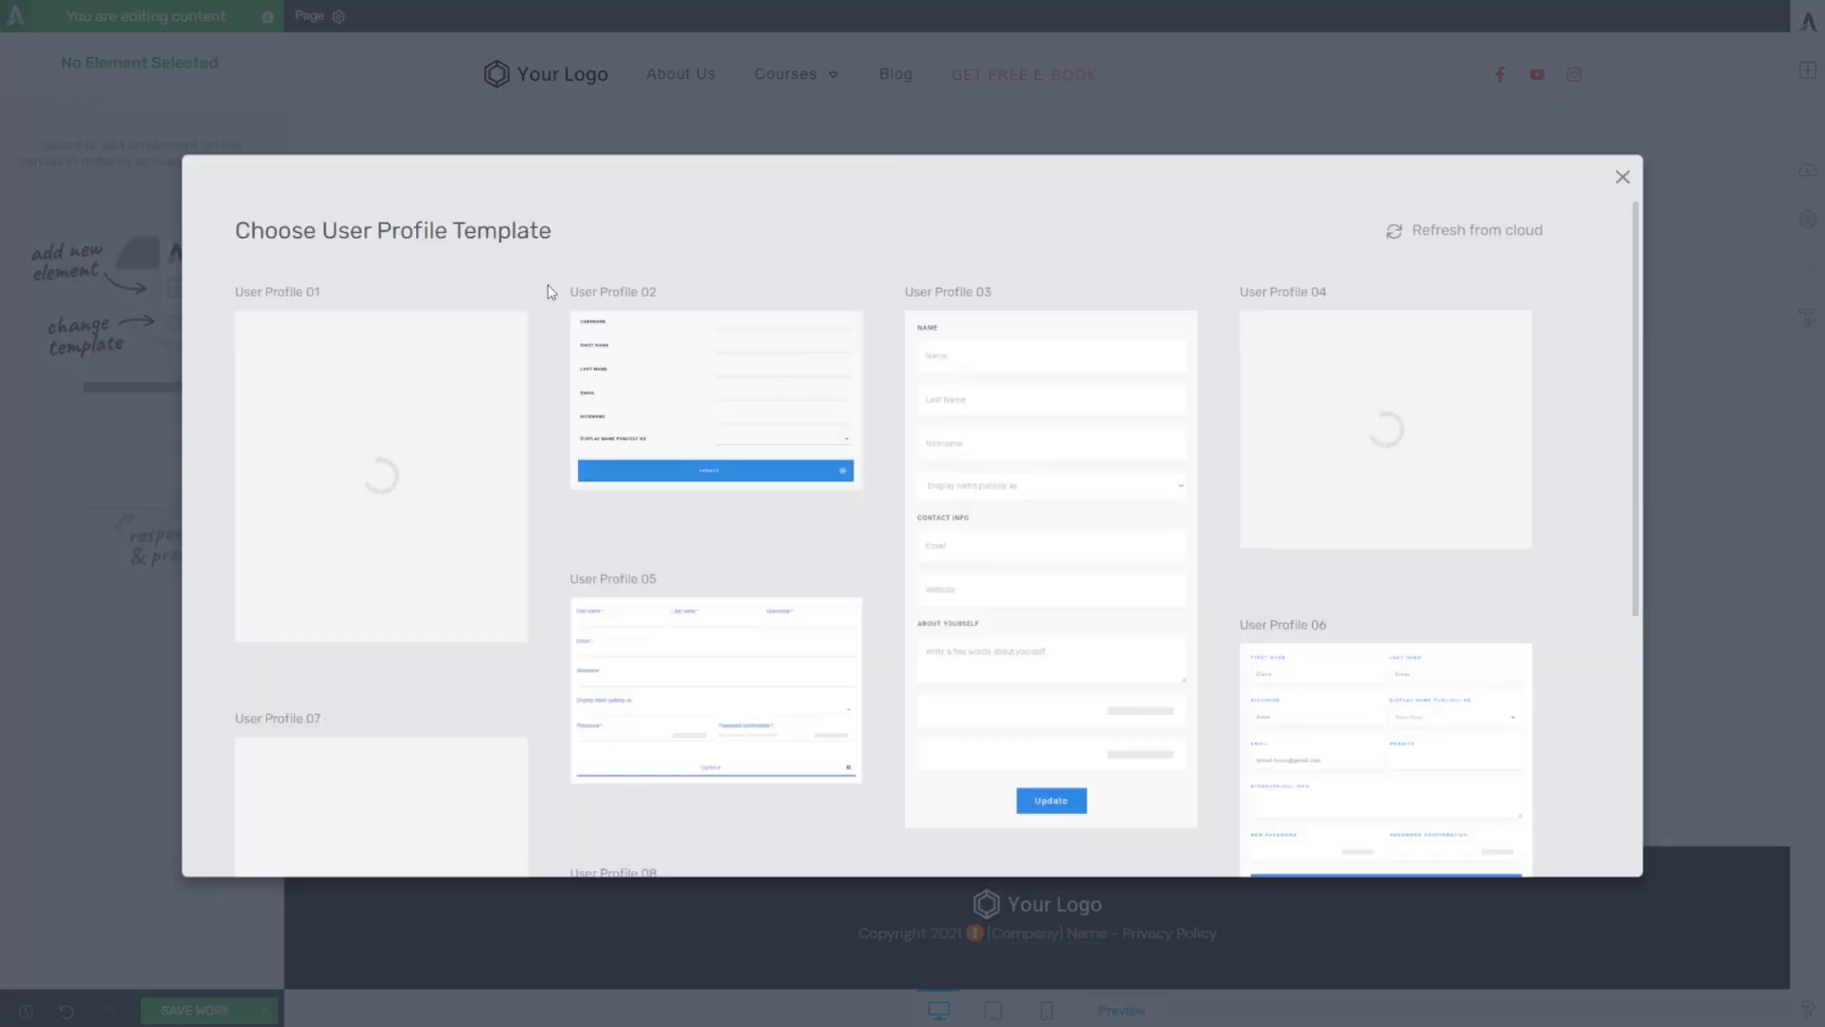
left_click(950, 328)
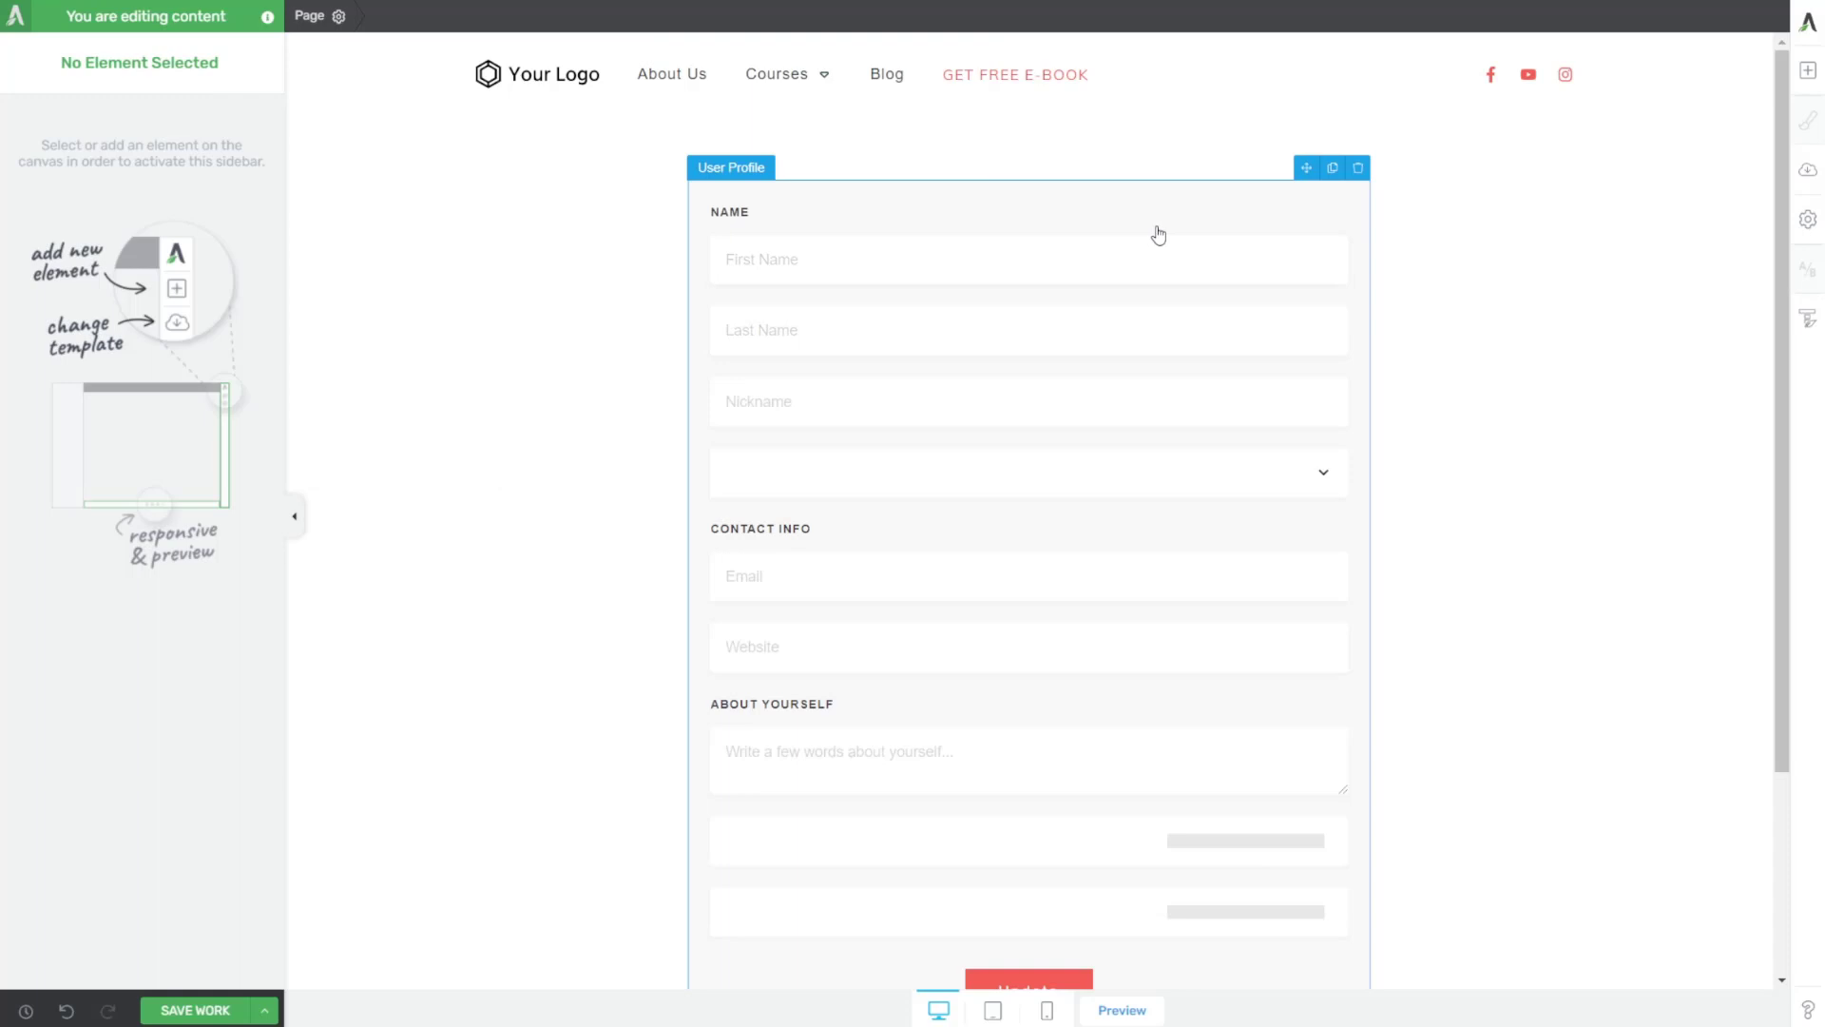
Turn off Inherit page smart colors on the profile form and apply a bright green accent colour.
left_click(1125, 213)
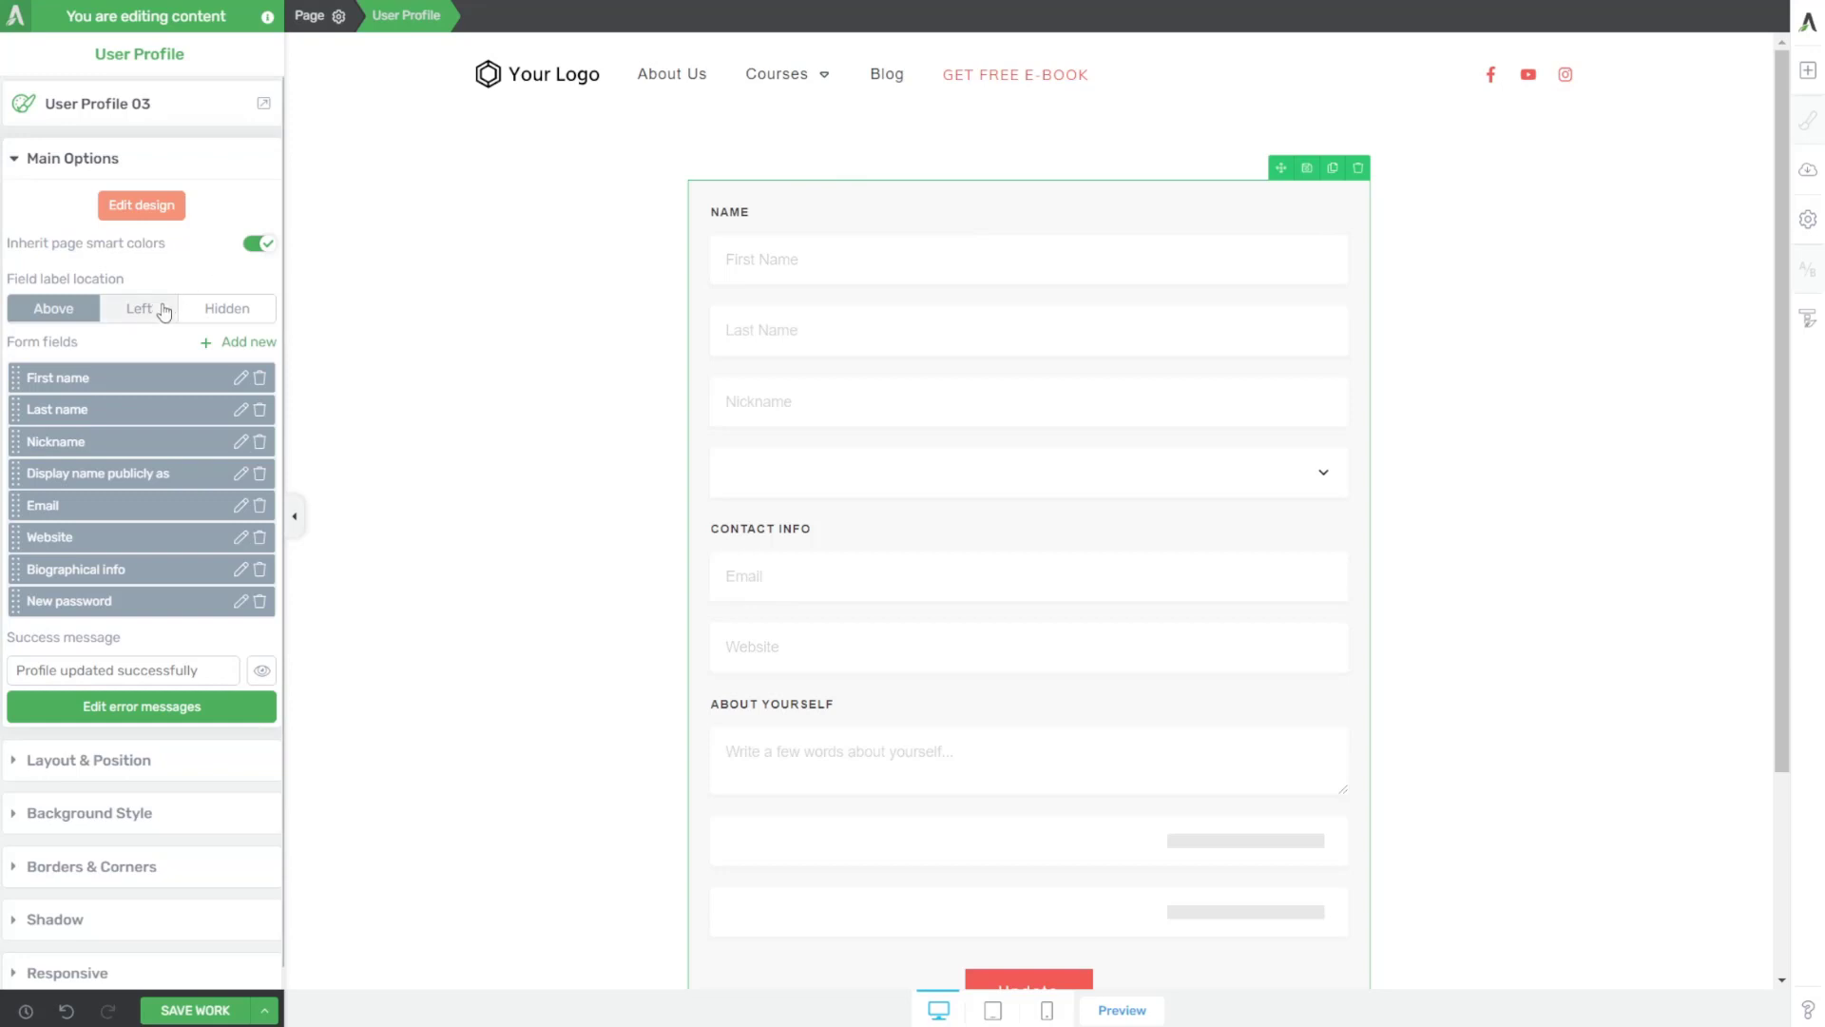
left_click(258, 247)
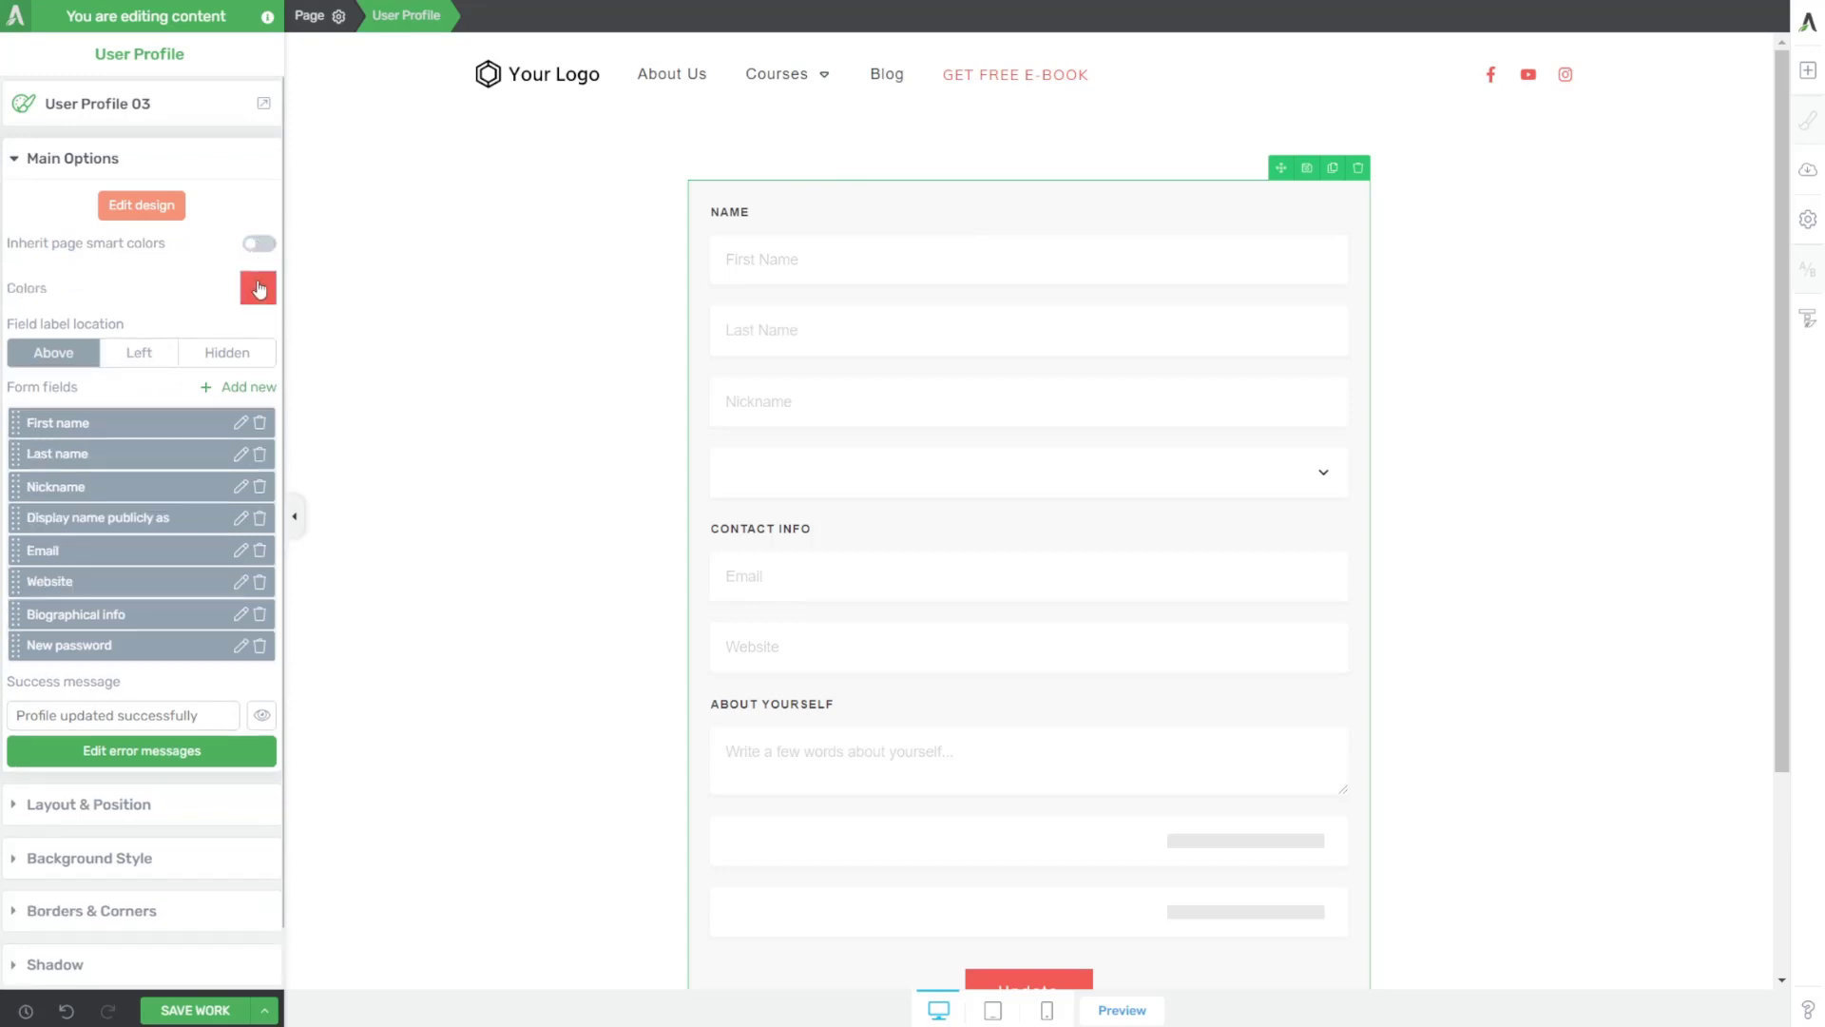
left_click(257, 287)
left_click(124, 406)
left_click_drag(123, 407, 89, 388)
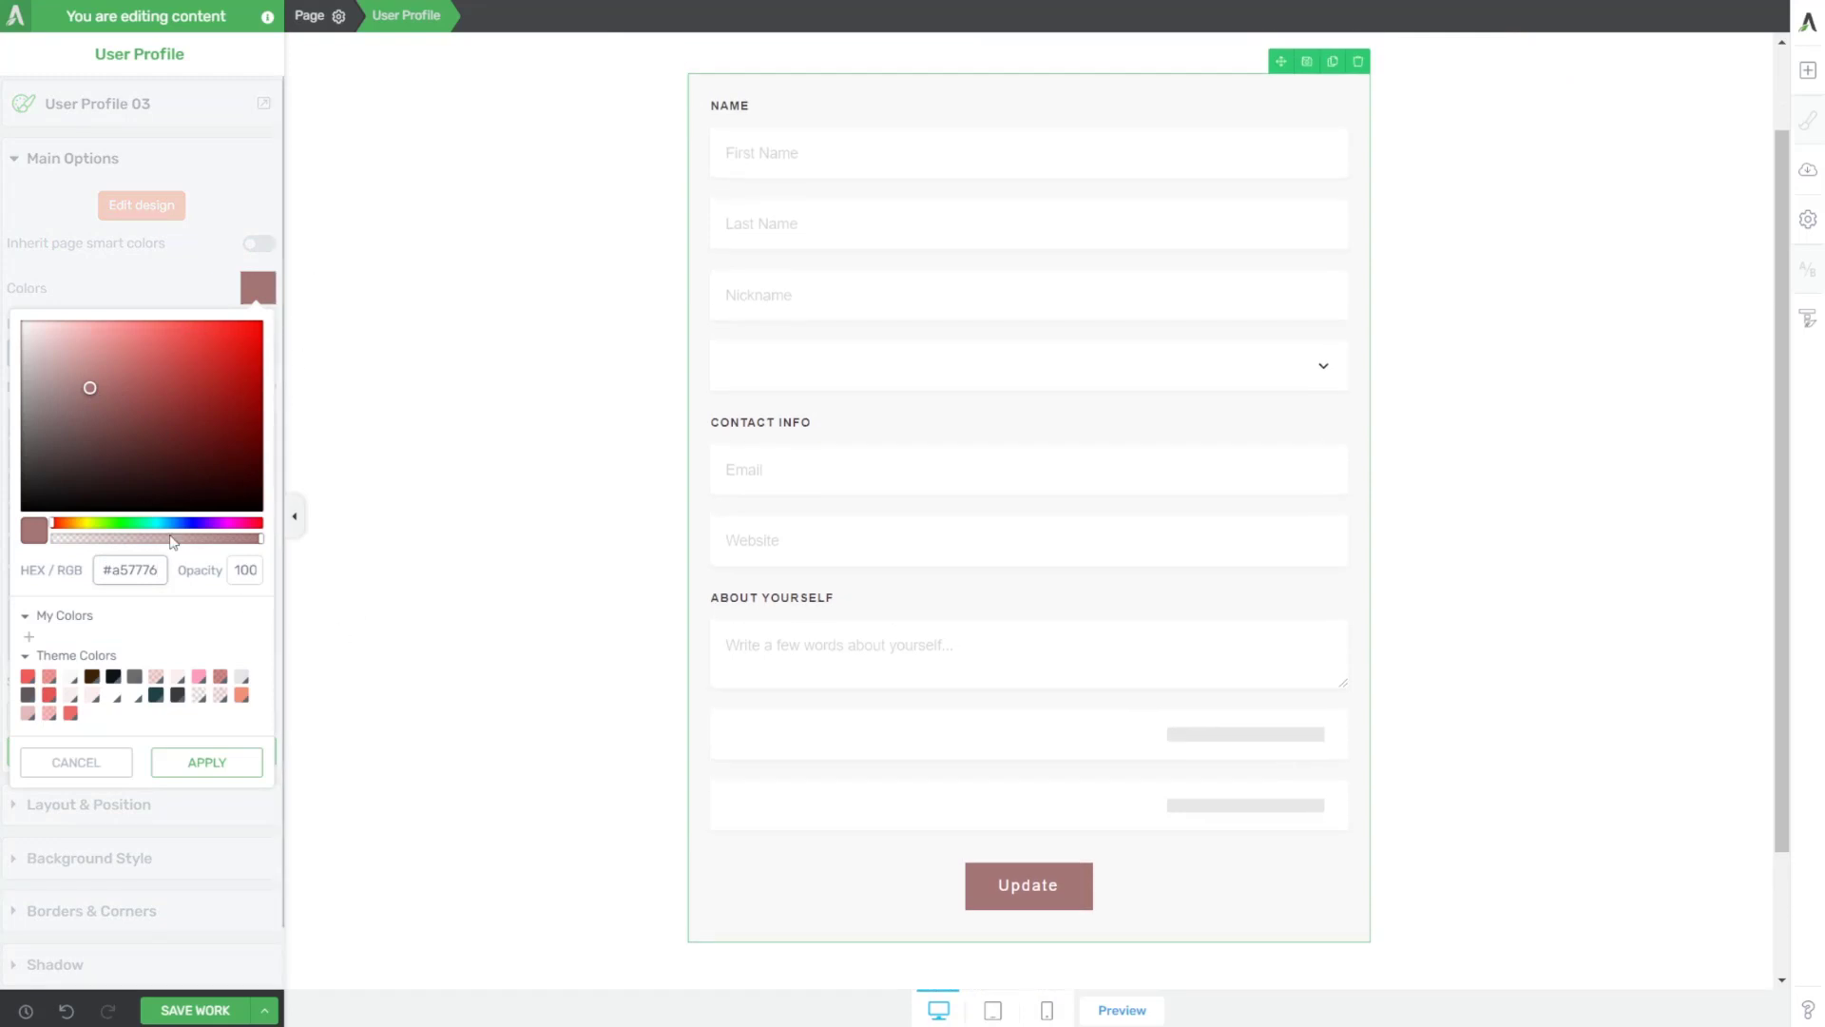
left_click_drag(145, 523, 113, 523)
left_click(178, 368)
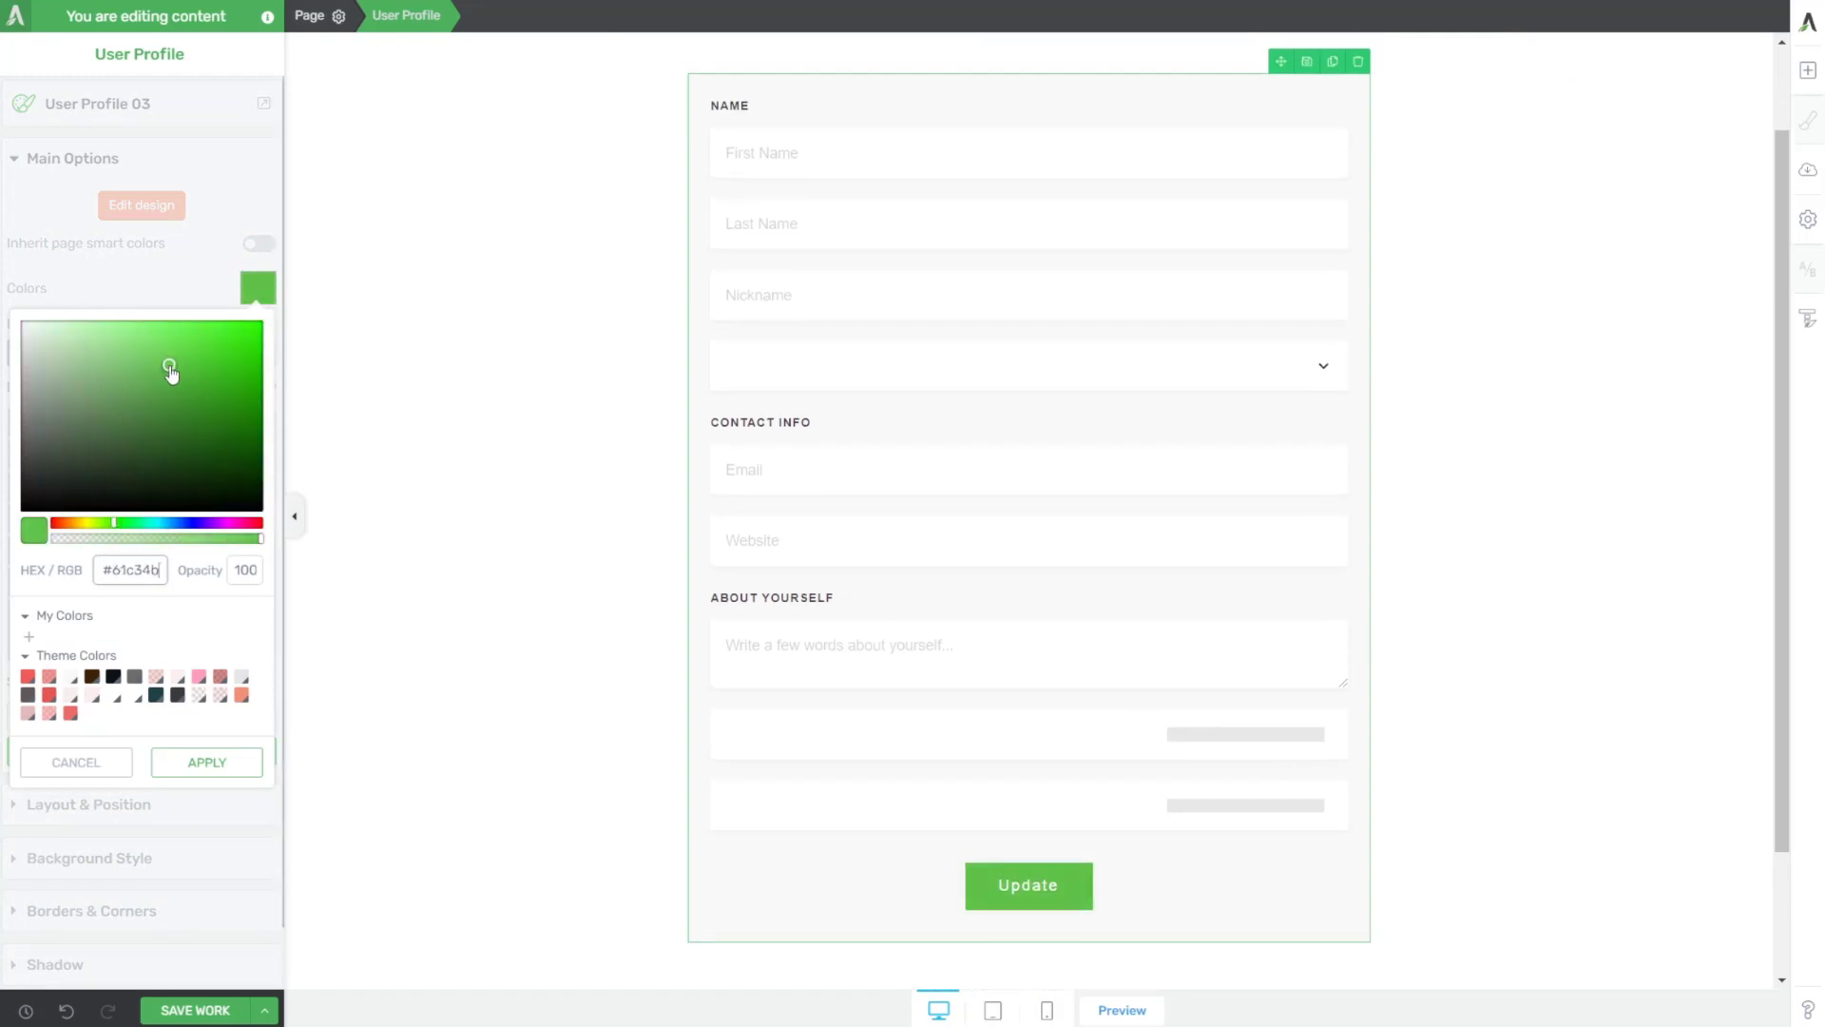
left_click(206, 761)
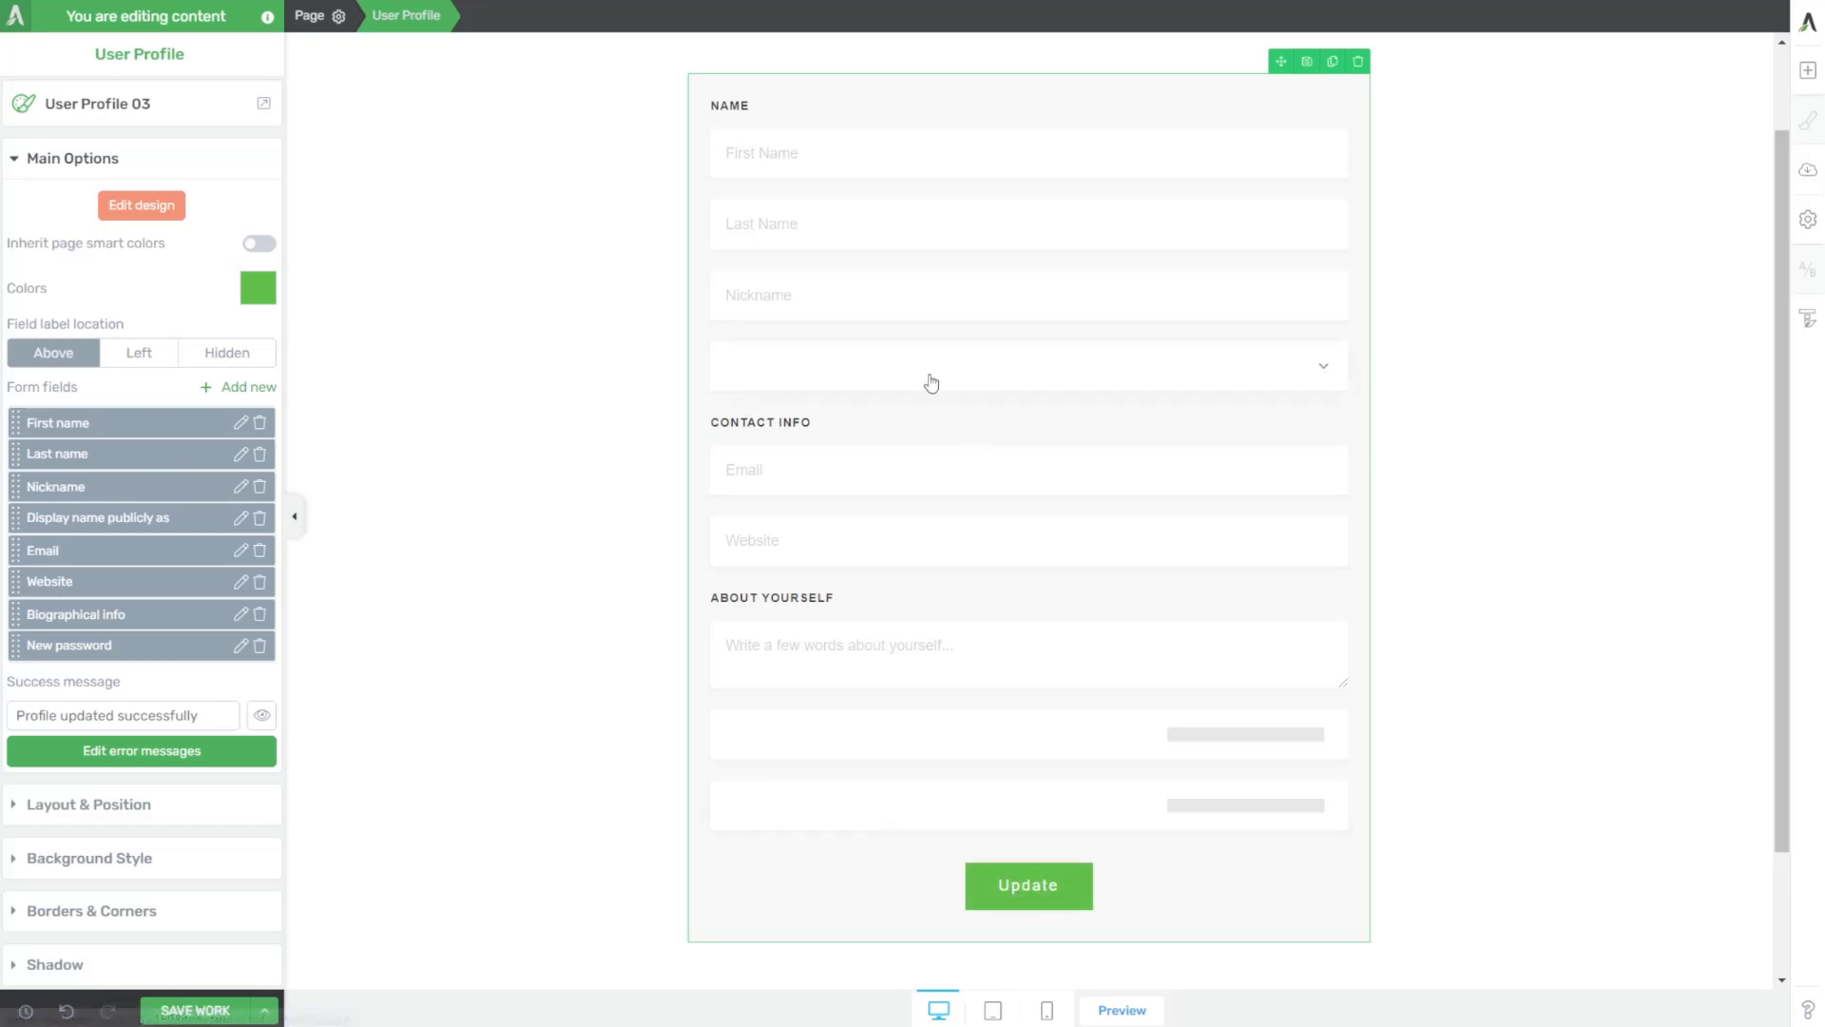
scroll(970, 736, "up", 2)
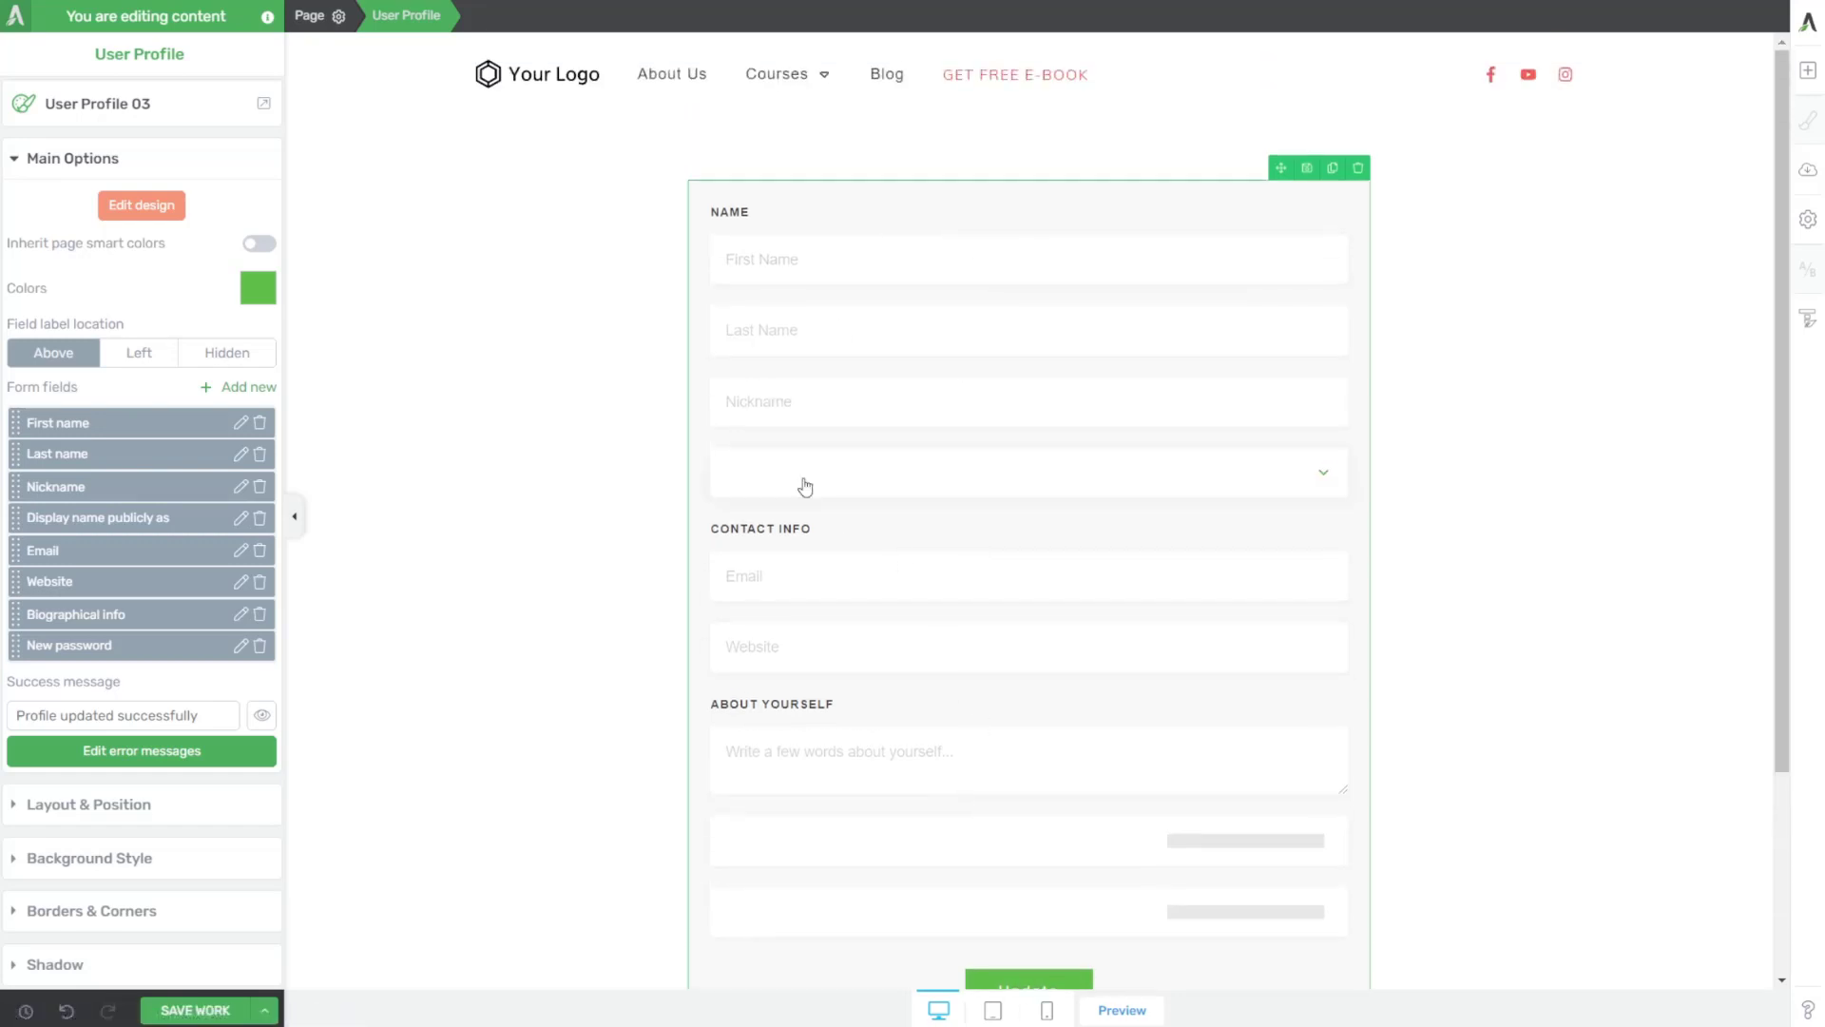
Place labels on the left with 77% input width and delete Nickname, Biographical info, Website, Display name.
left_click(118, 354)
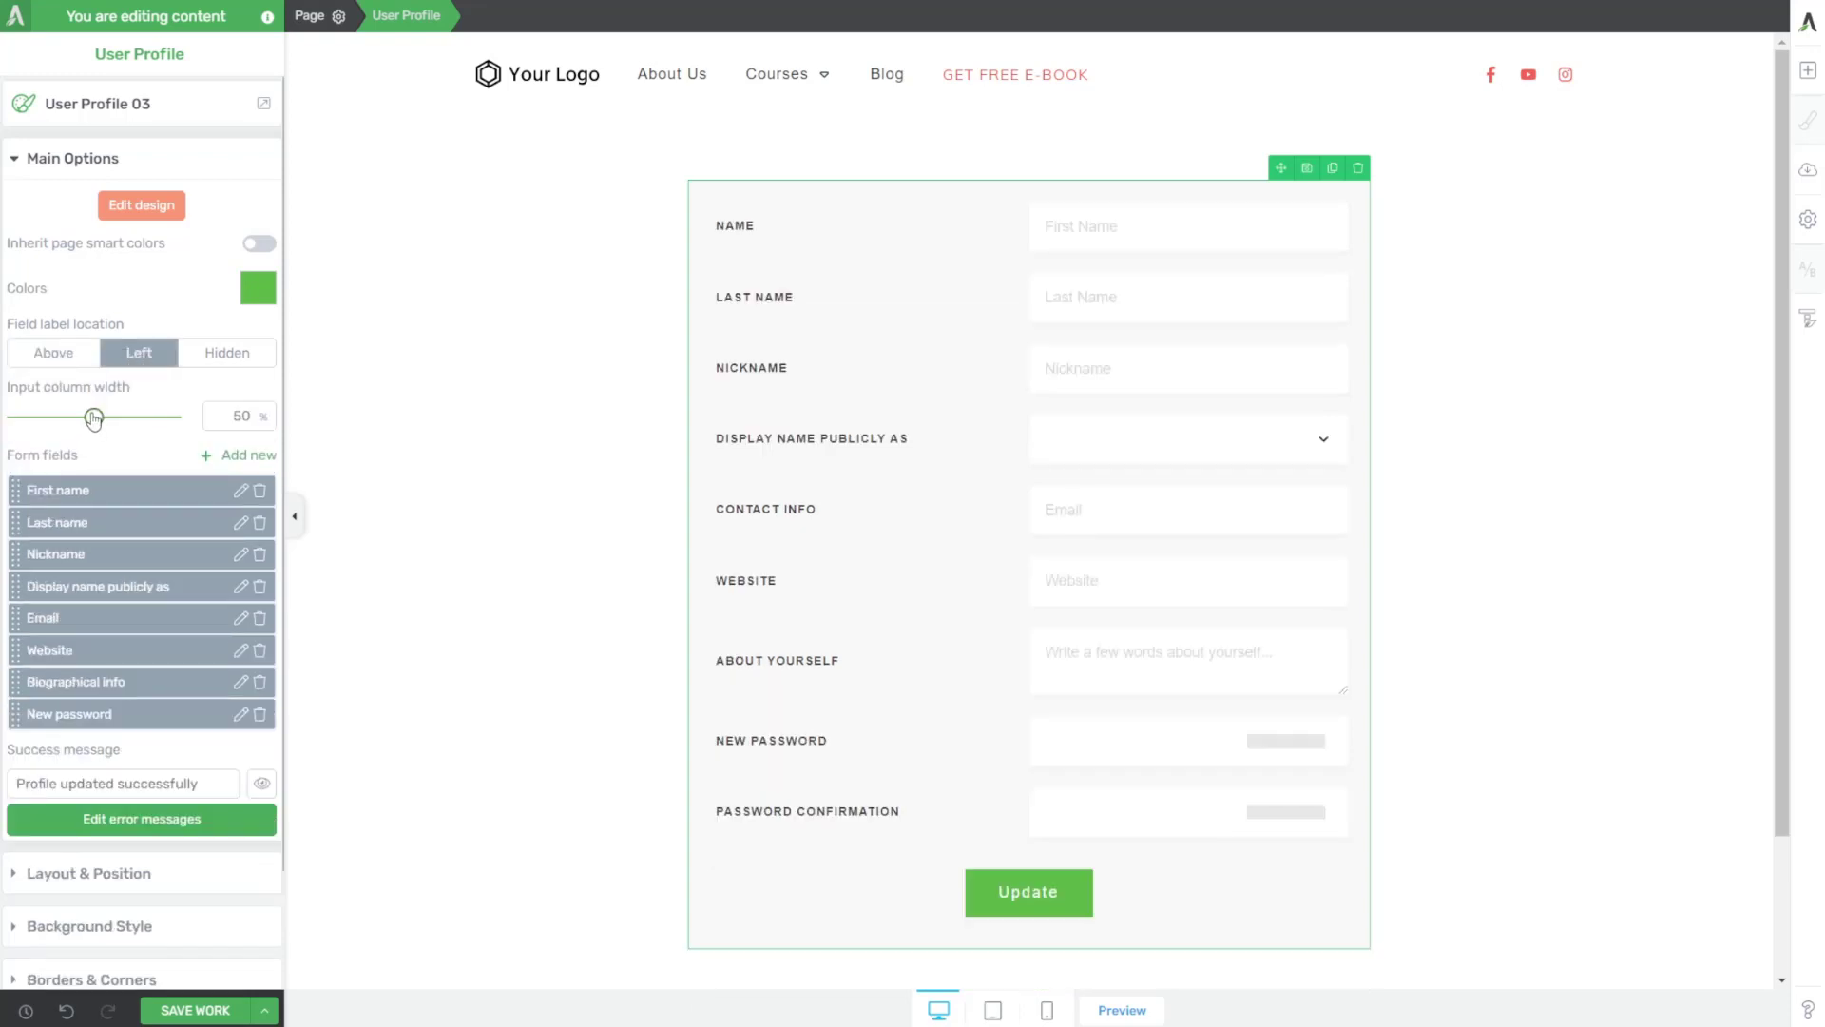
left_click_drag(94, 416, 136, 418)
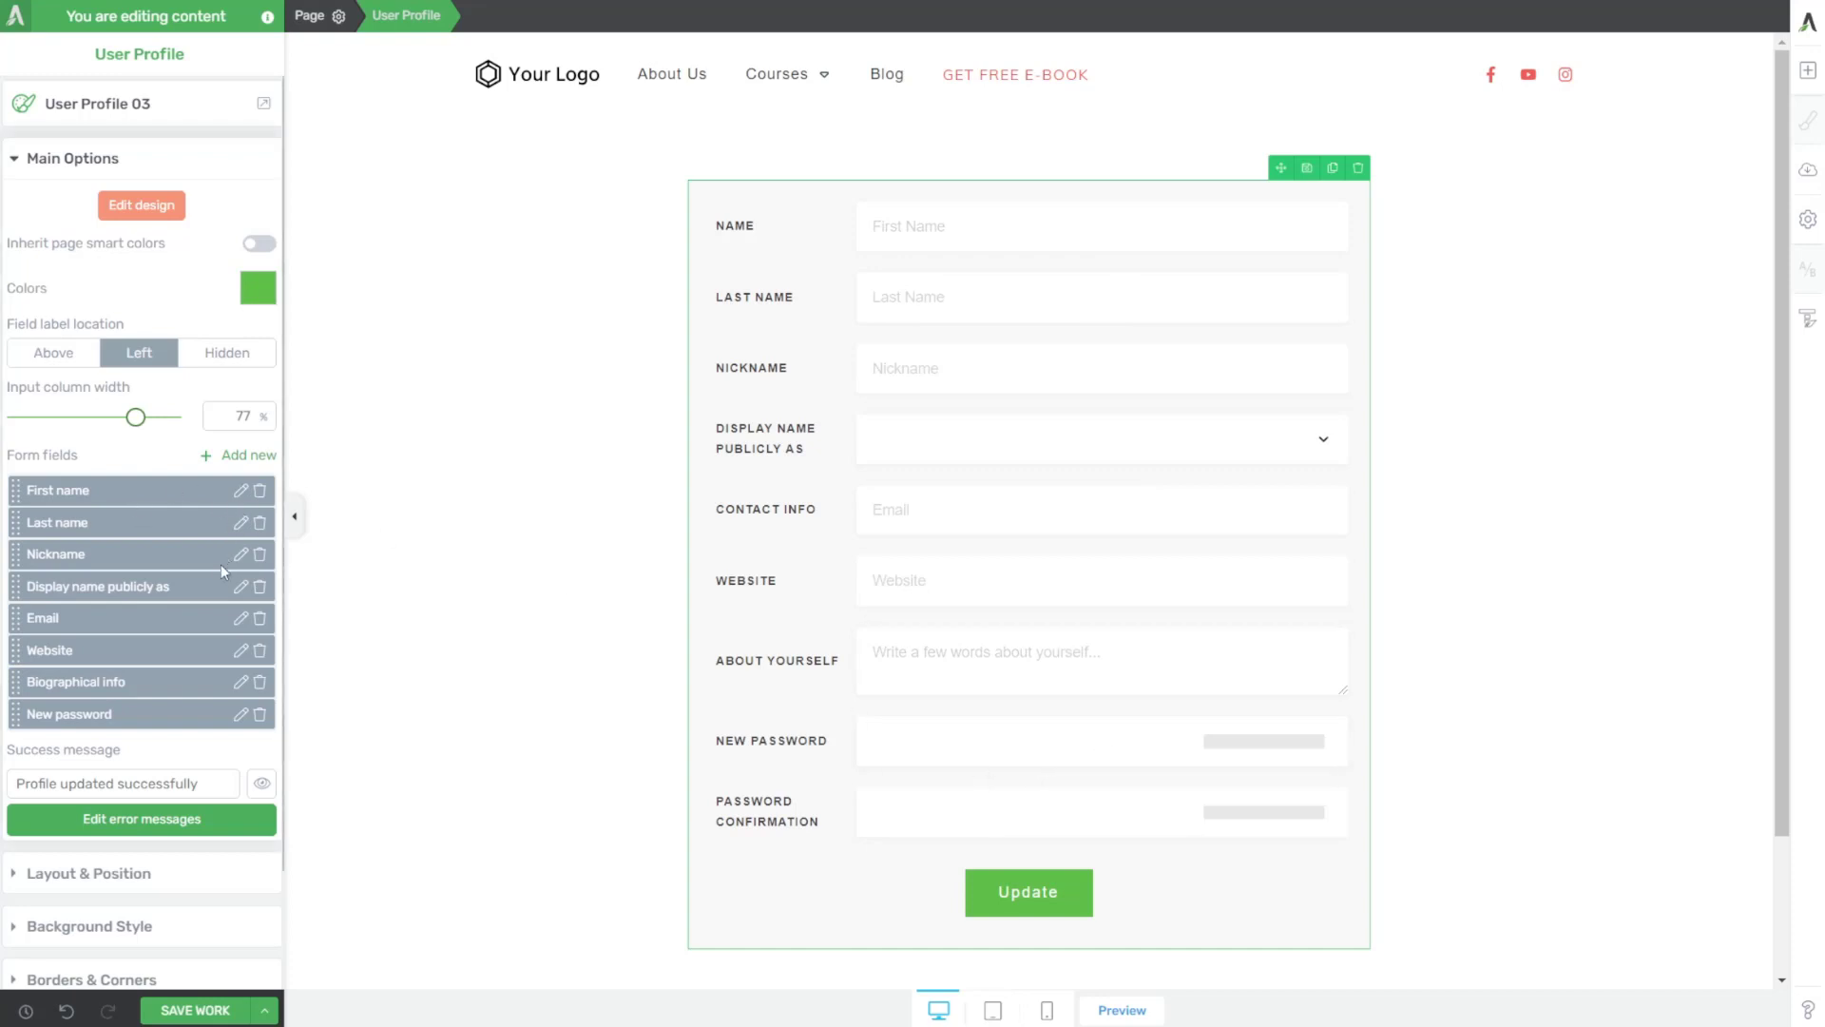
left_click(260, 556)
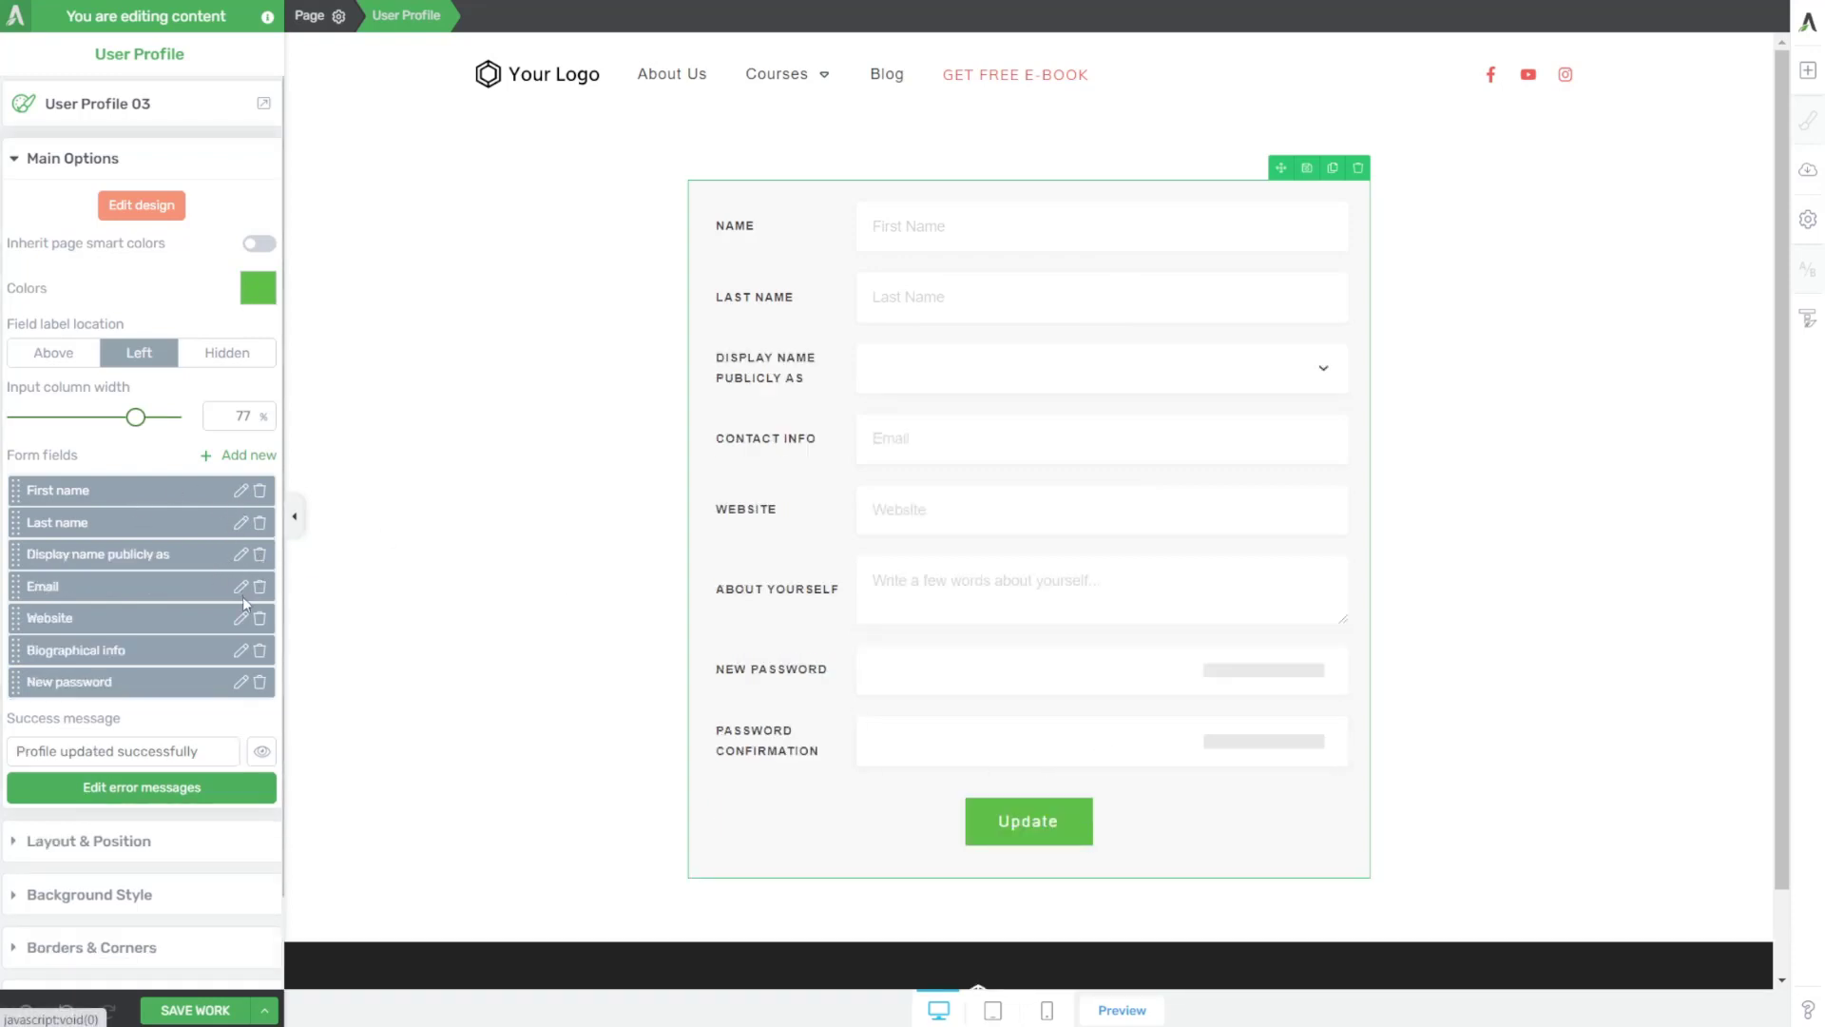
left_click(261, 653)
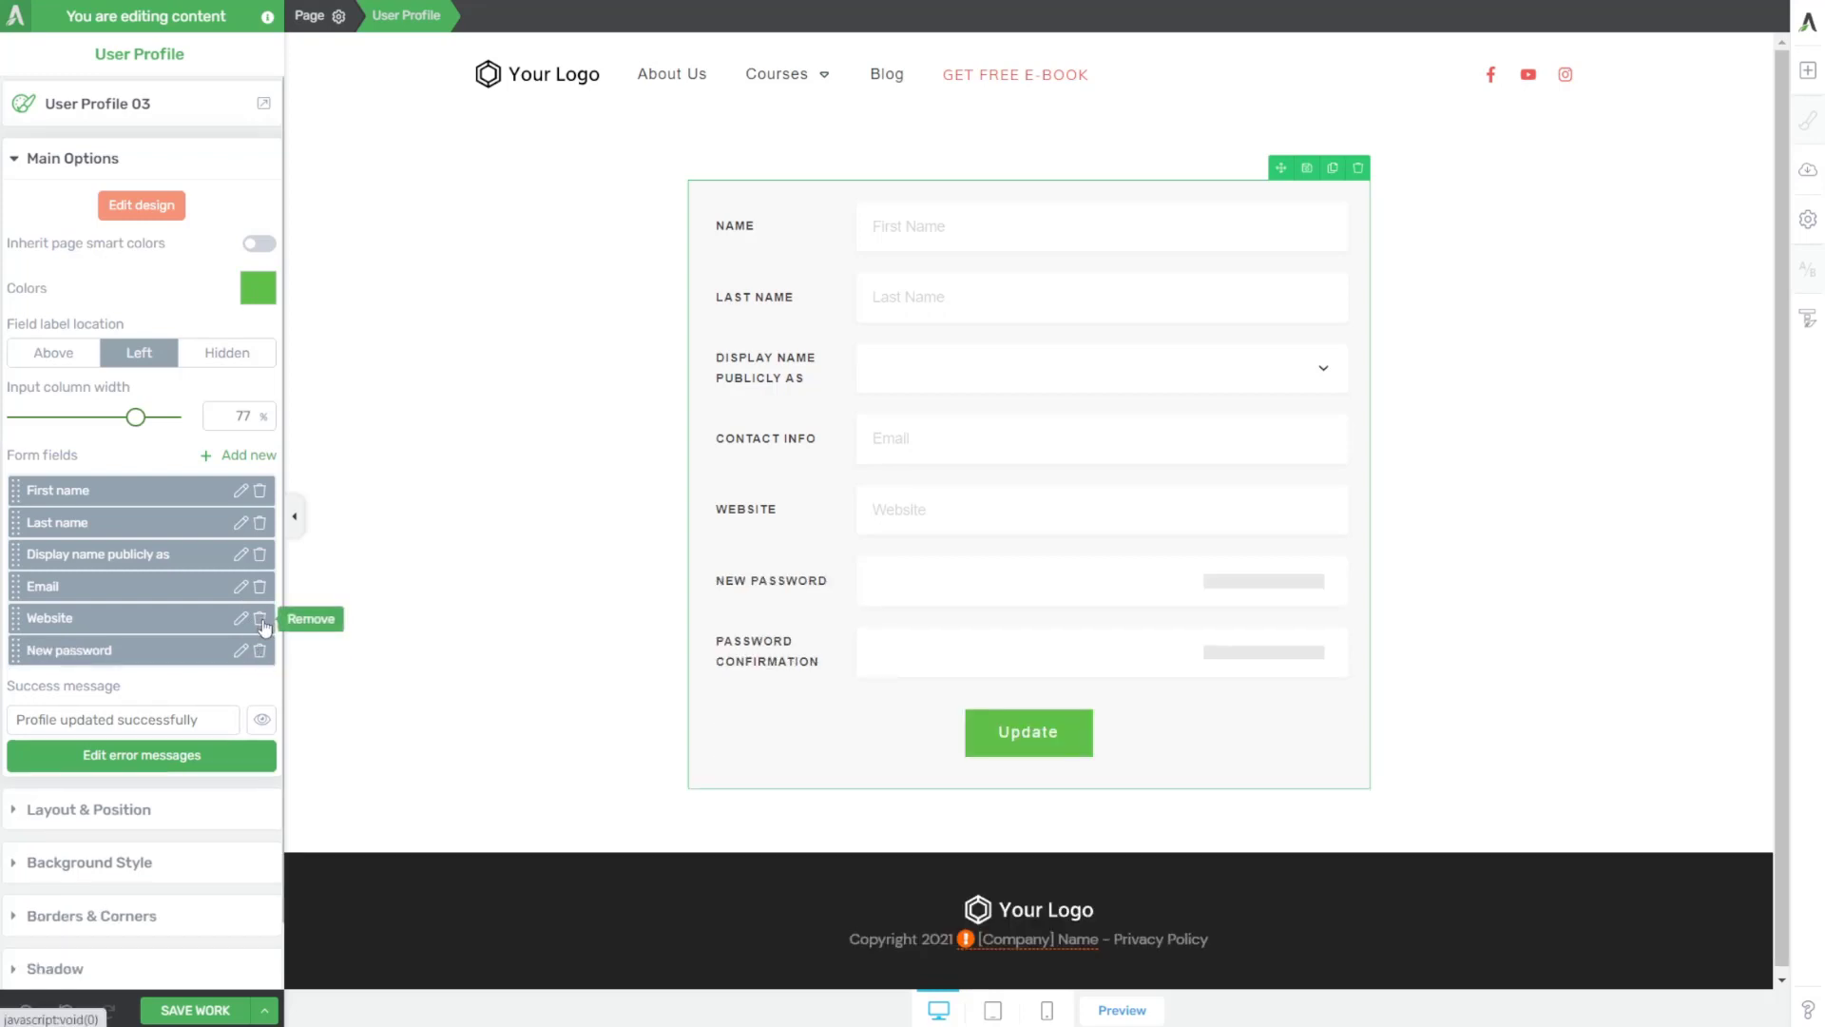
left_click(260, 619)
left_click(259, 554)
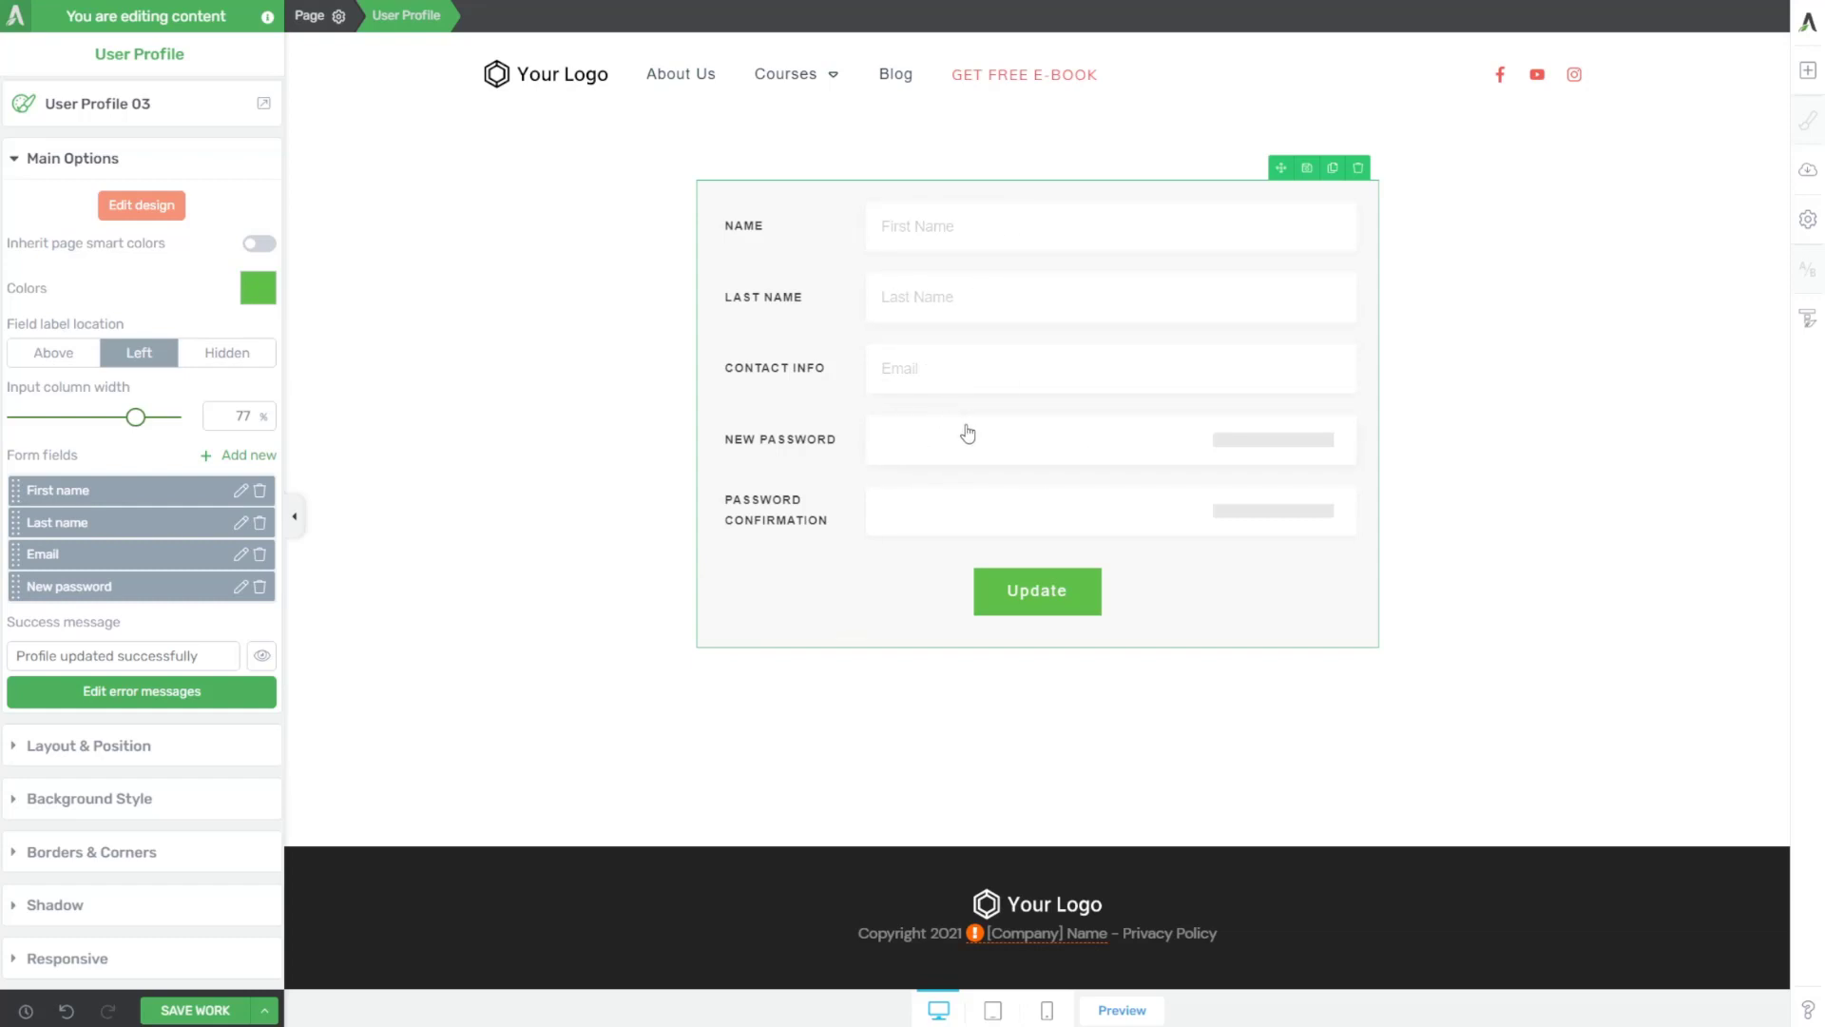
In design editing, rename the CONTACT INFO label to 'Email'.
left_click(141, 205)
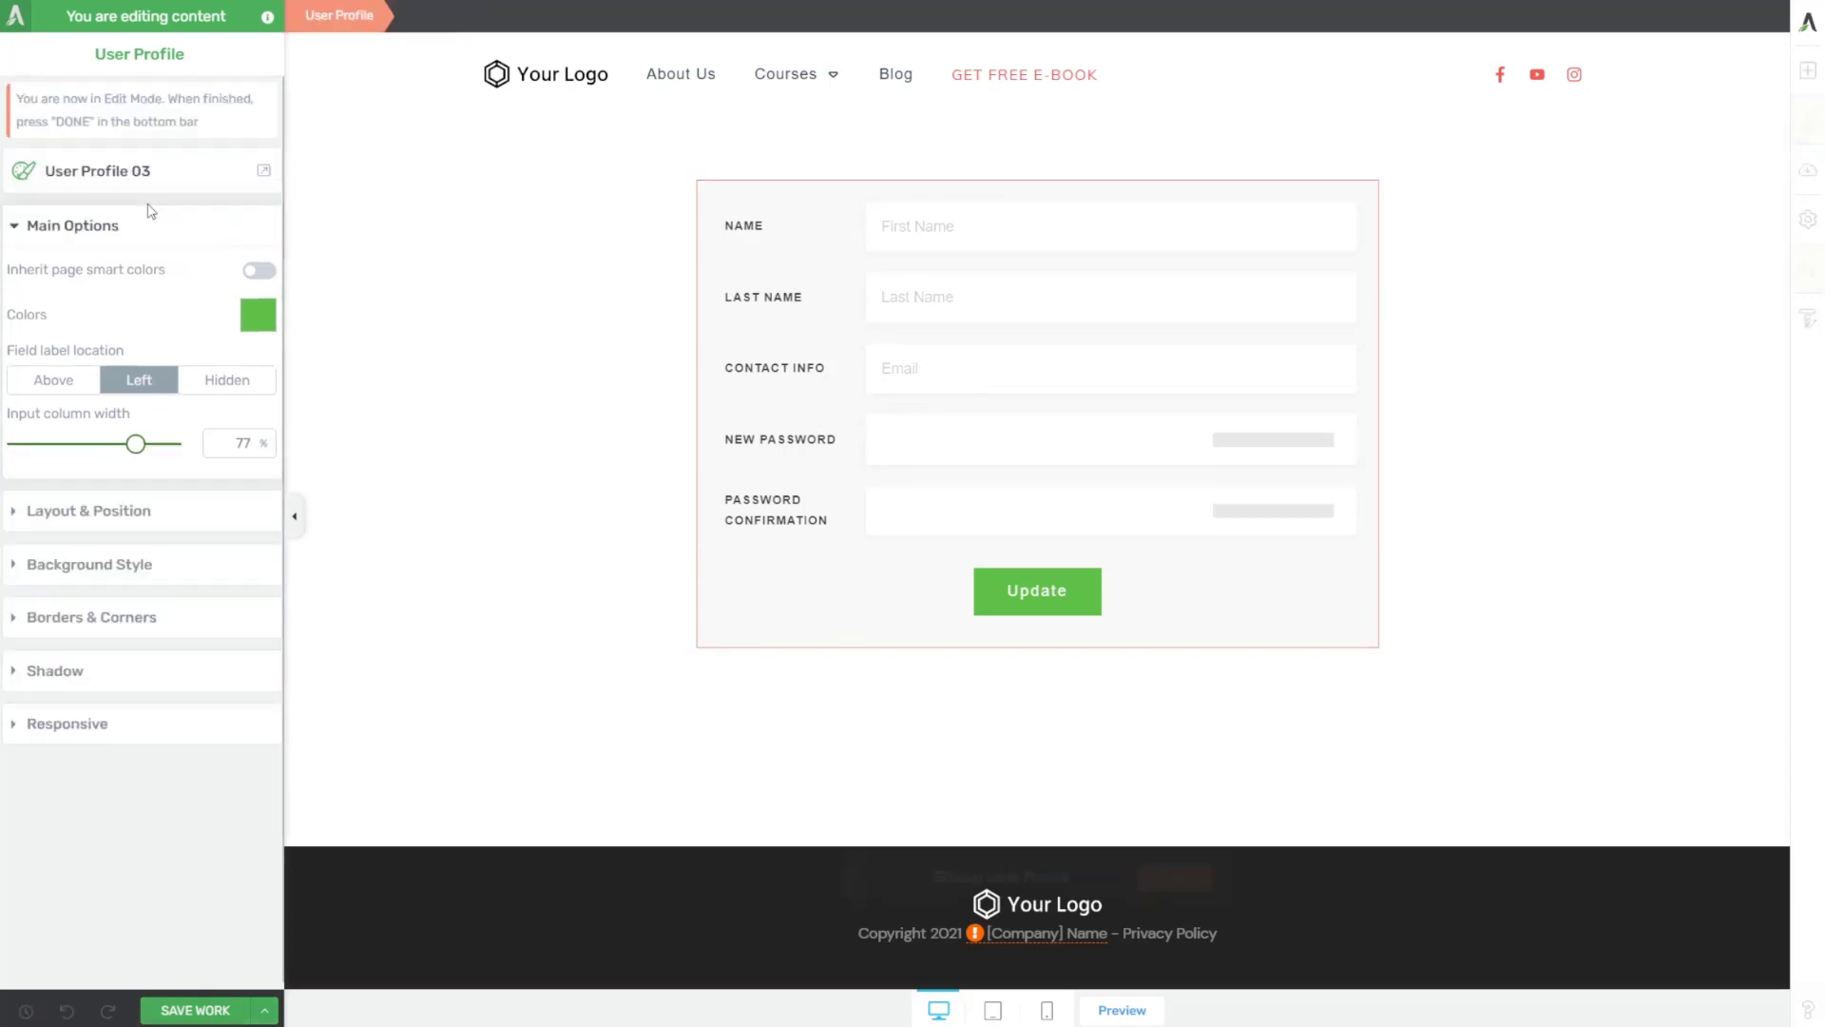
left_click(772, 365)
left_click_drag(819, 370, 722, 369)
type("Email")
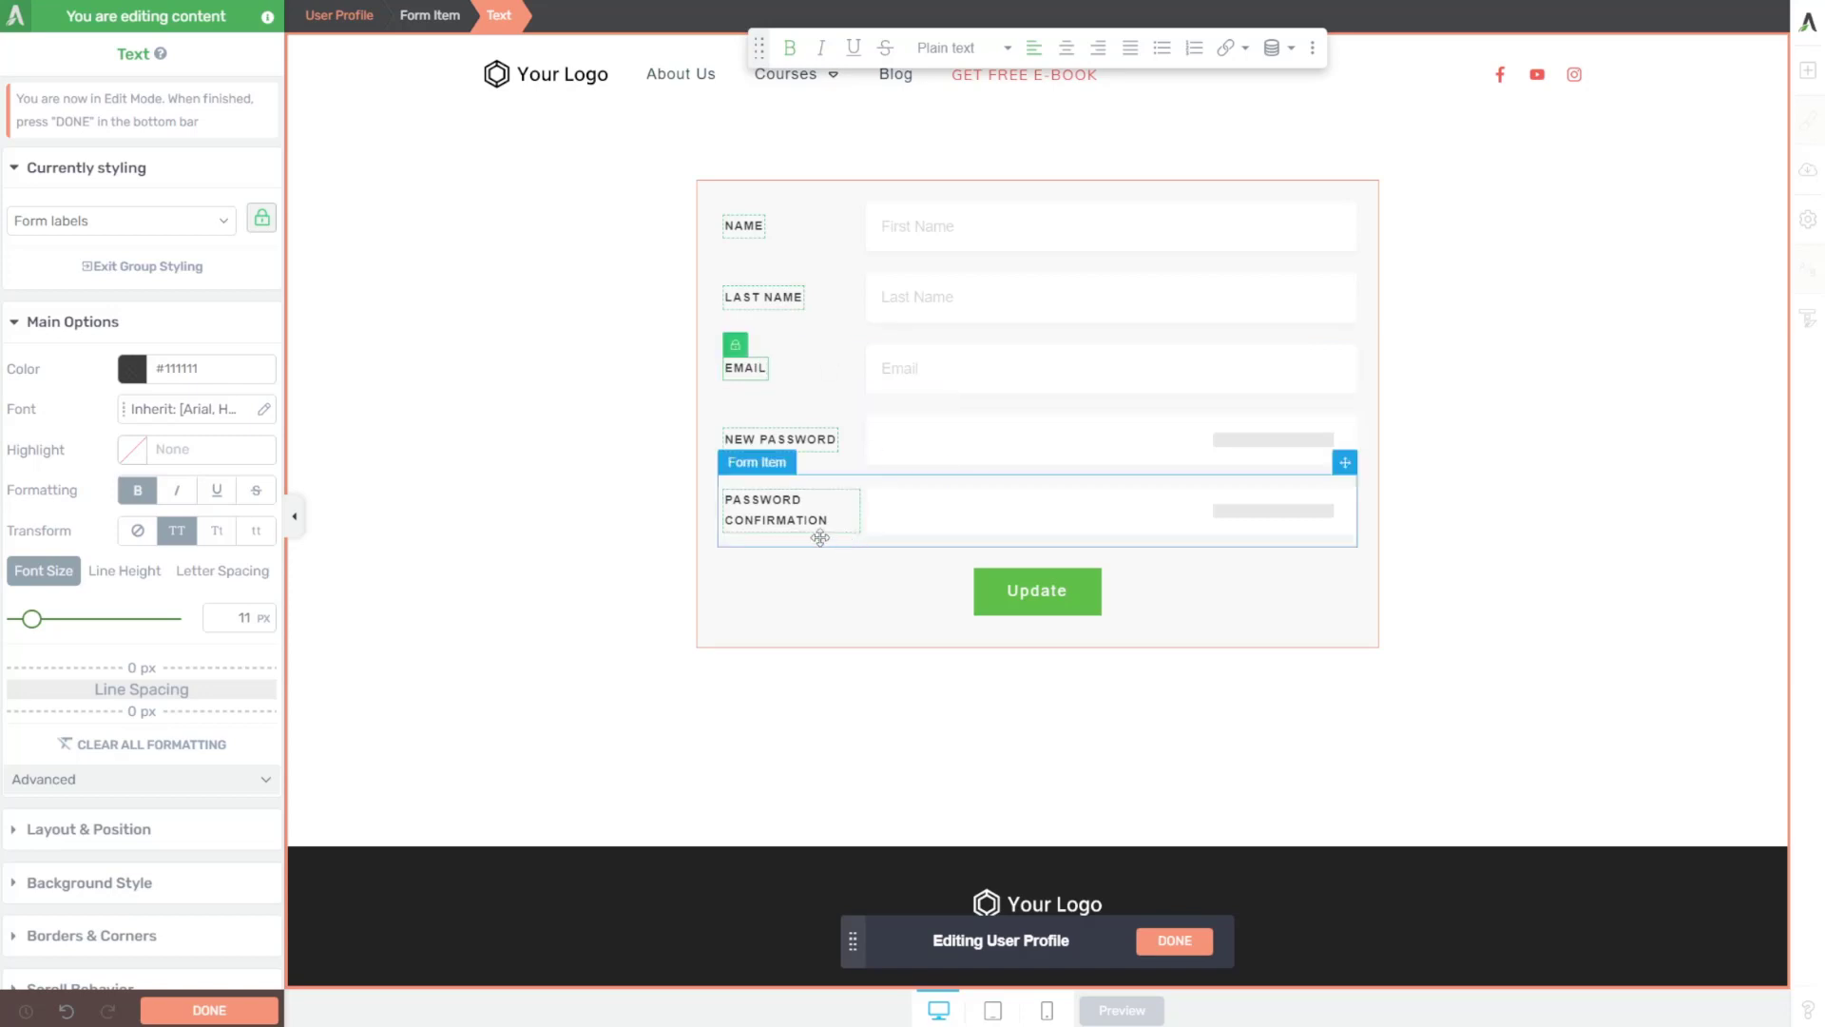
left_click(838, 606)
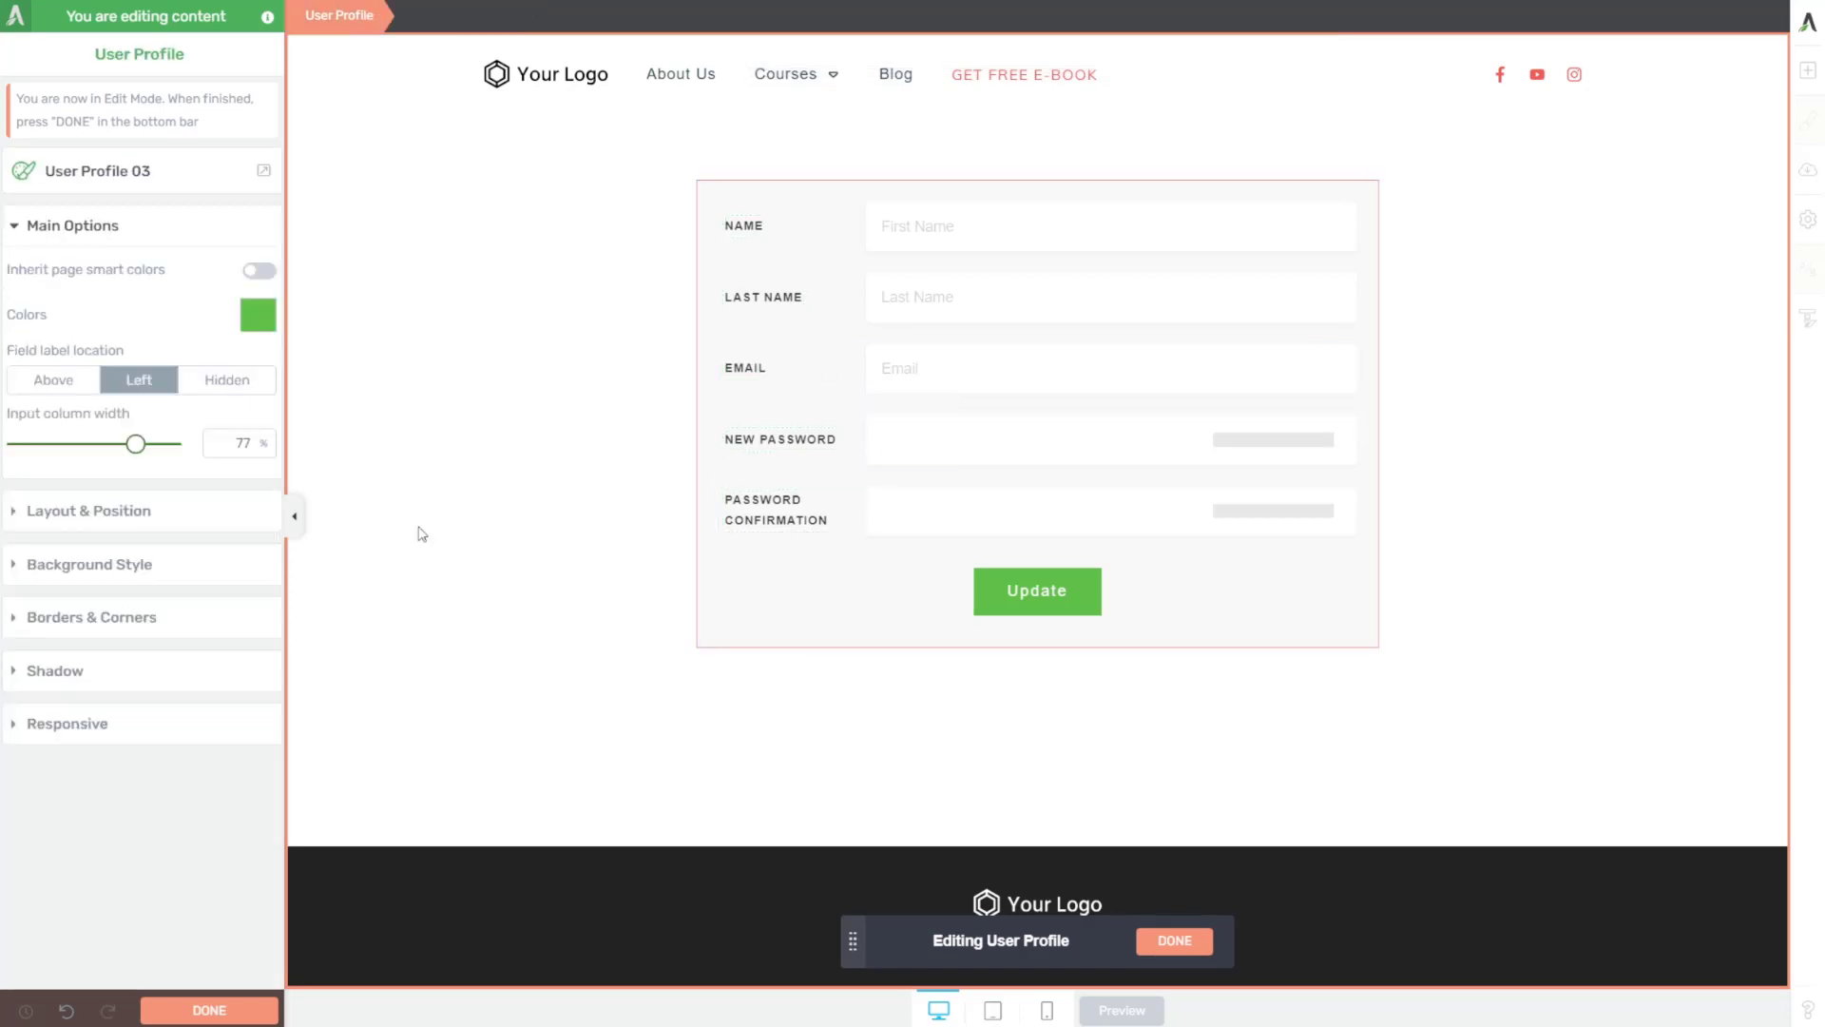
Set the form background colour to white #ffffff.
left_click(38, 566)
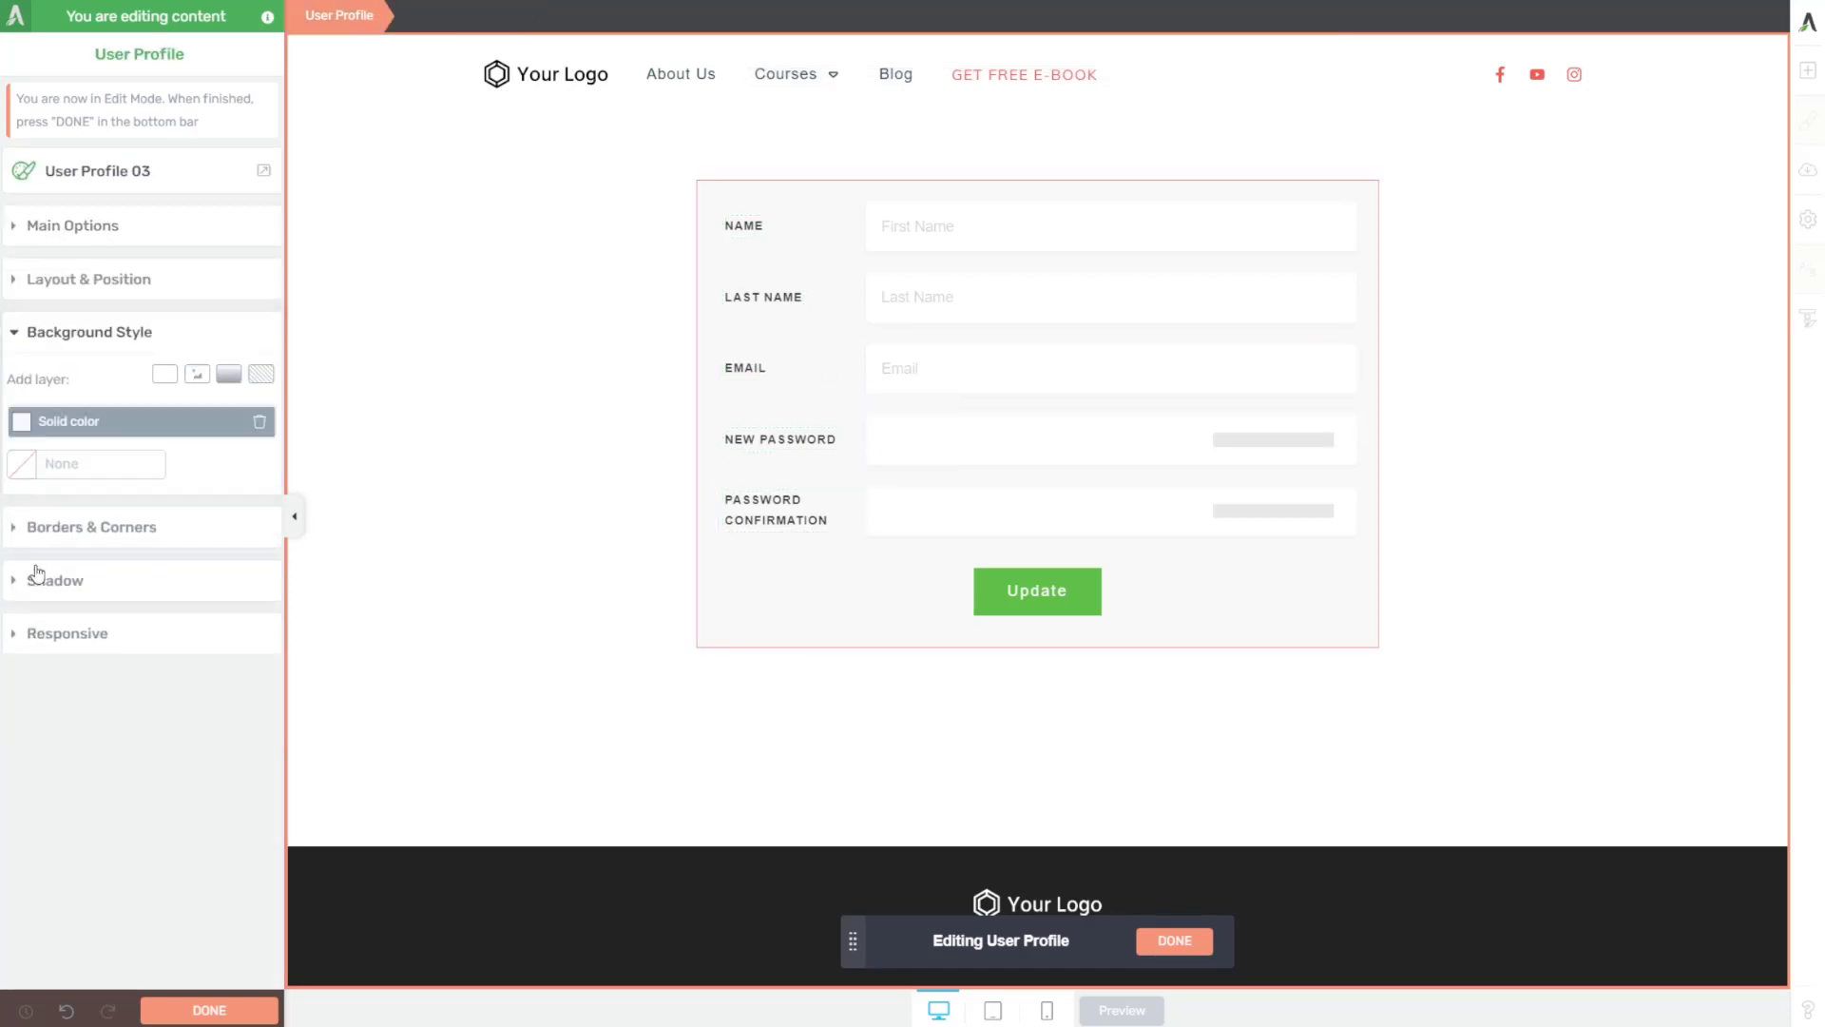
left_click(30, 433)
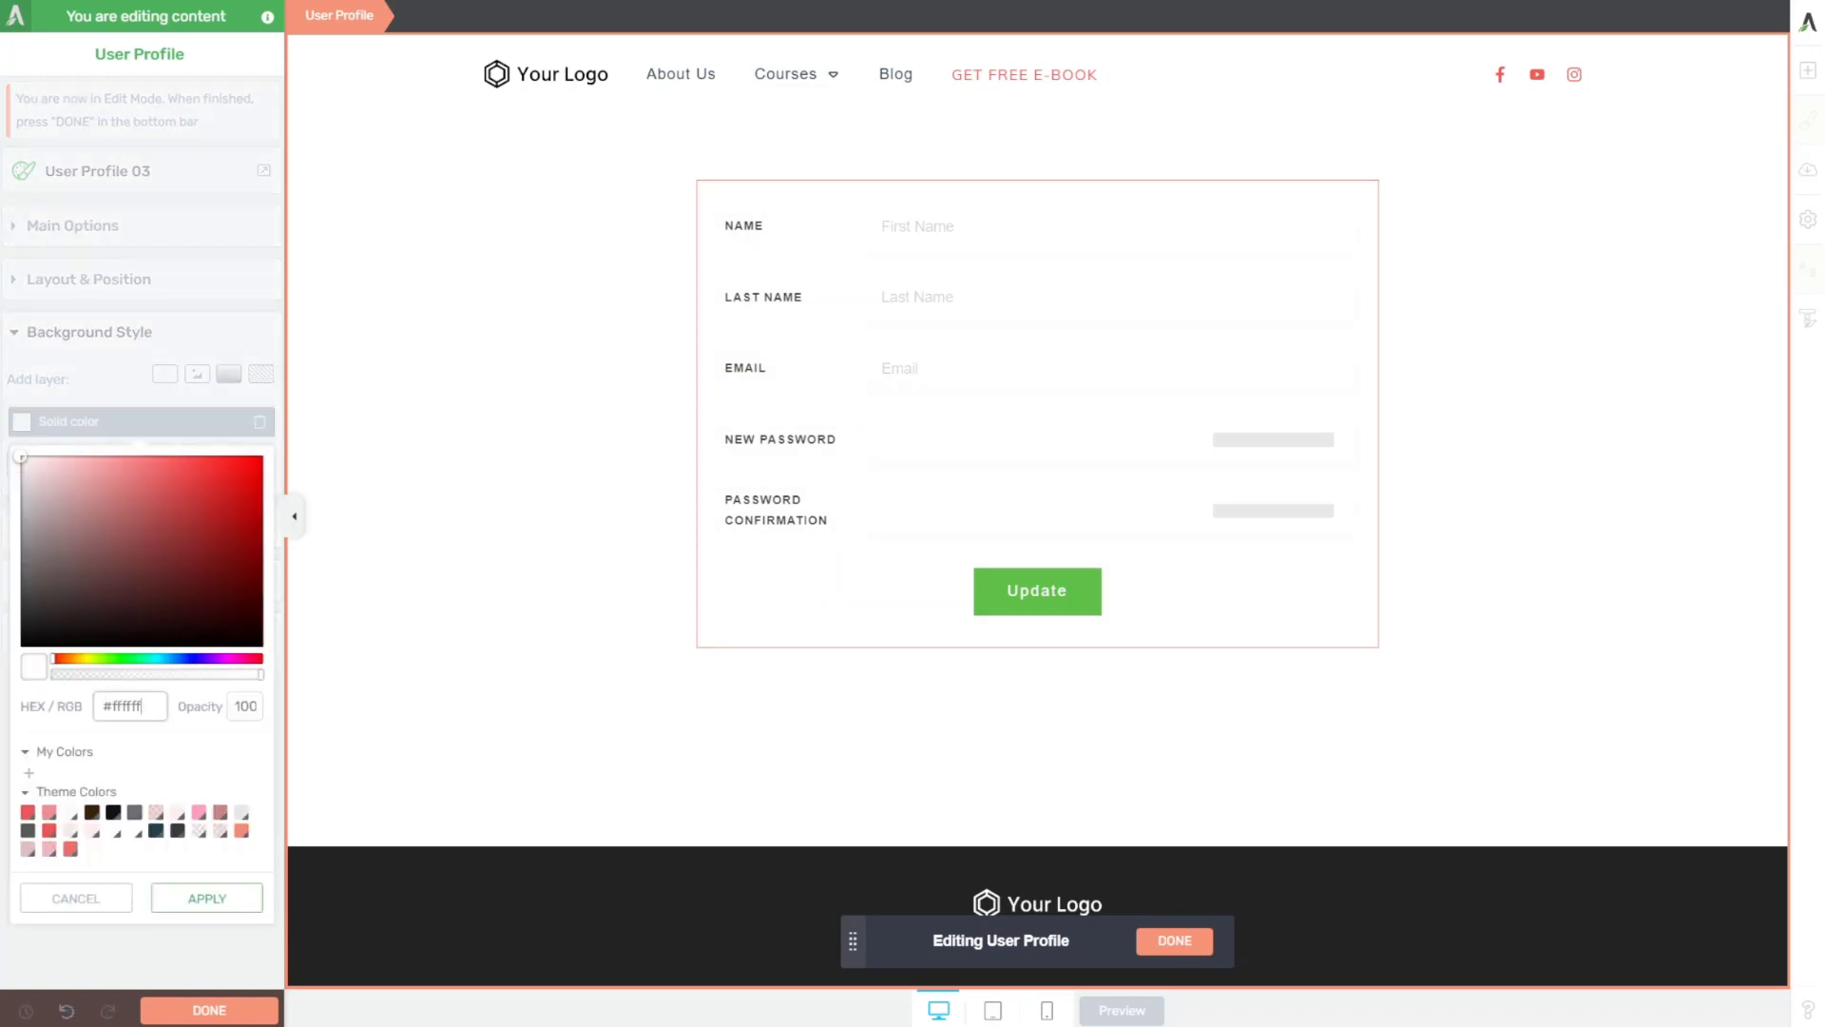
left_click(204, 898)
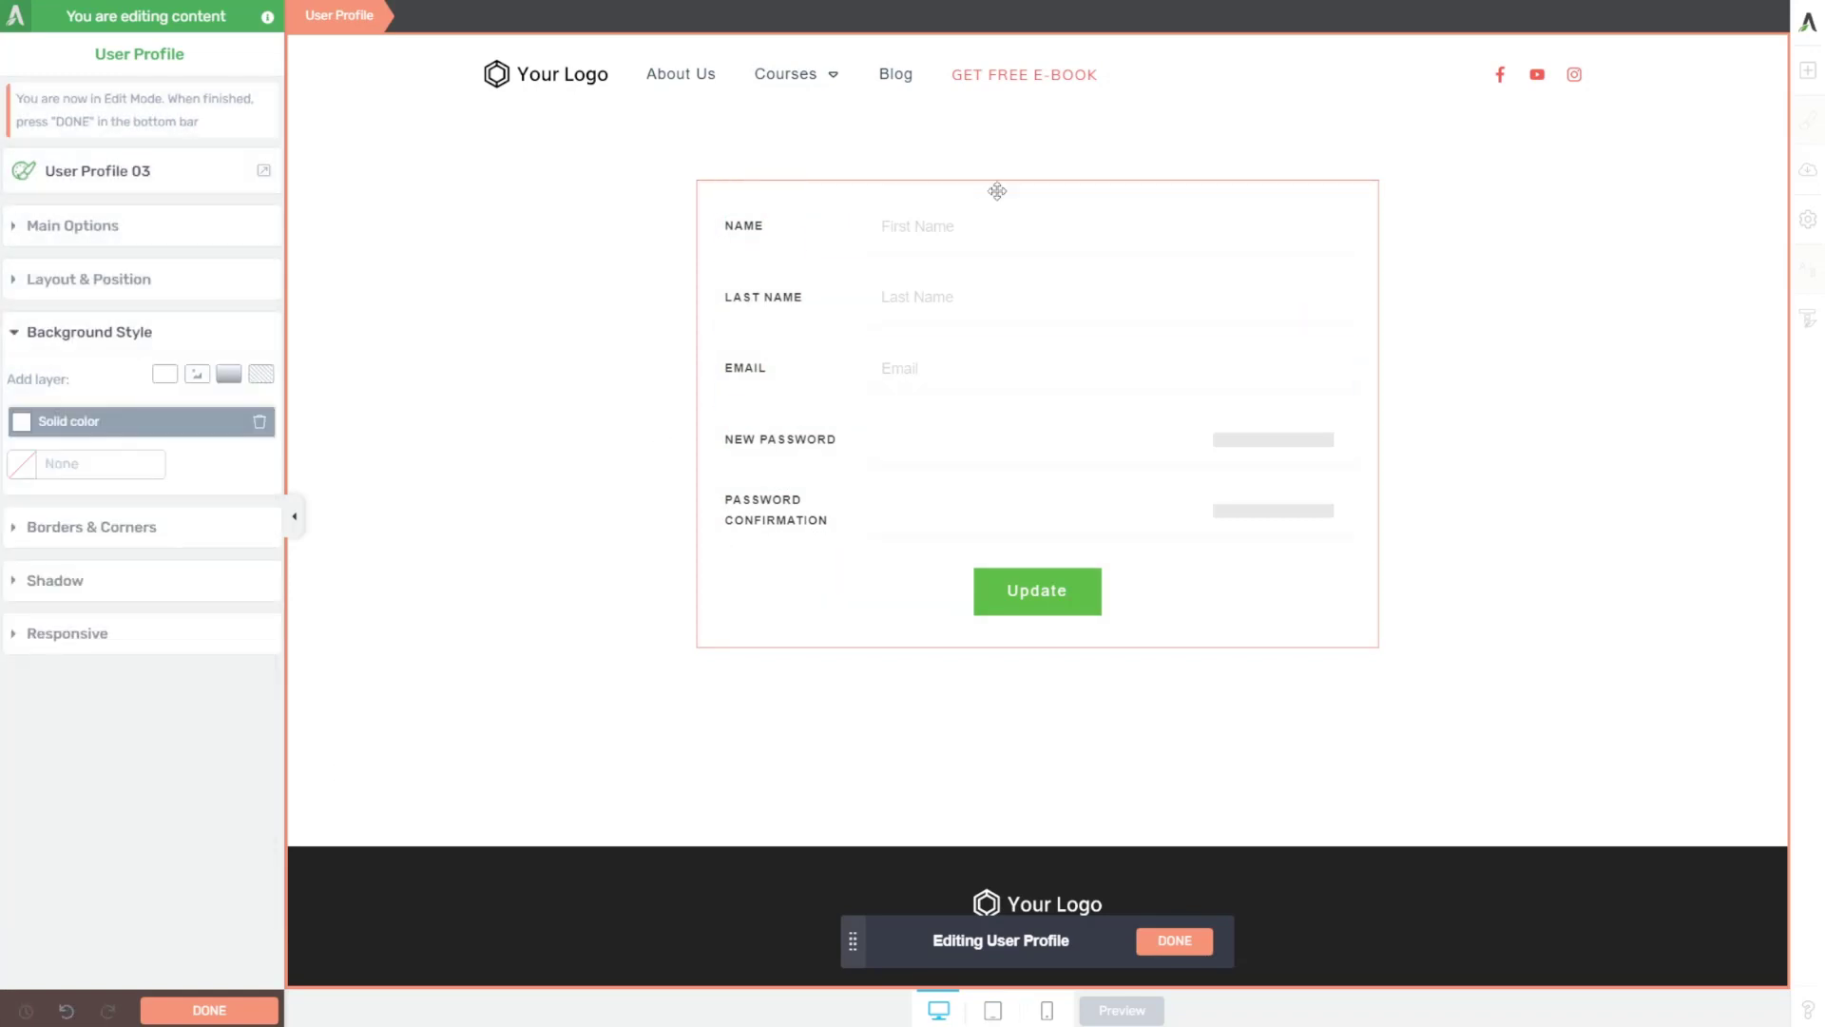
Give all form inputs a light grey #f6f6f6 background.
left_click(1026, 232)
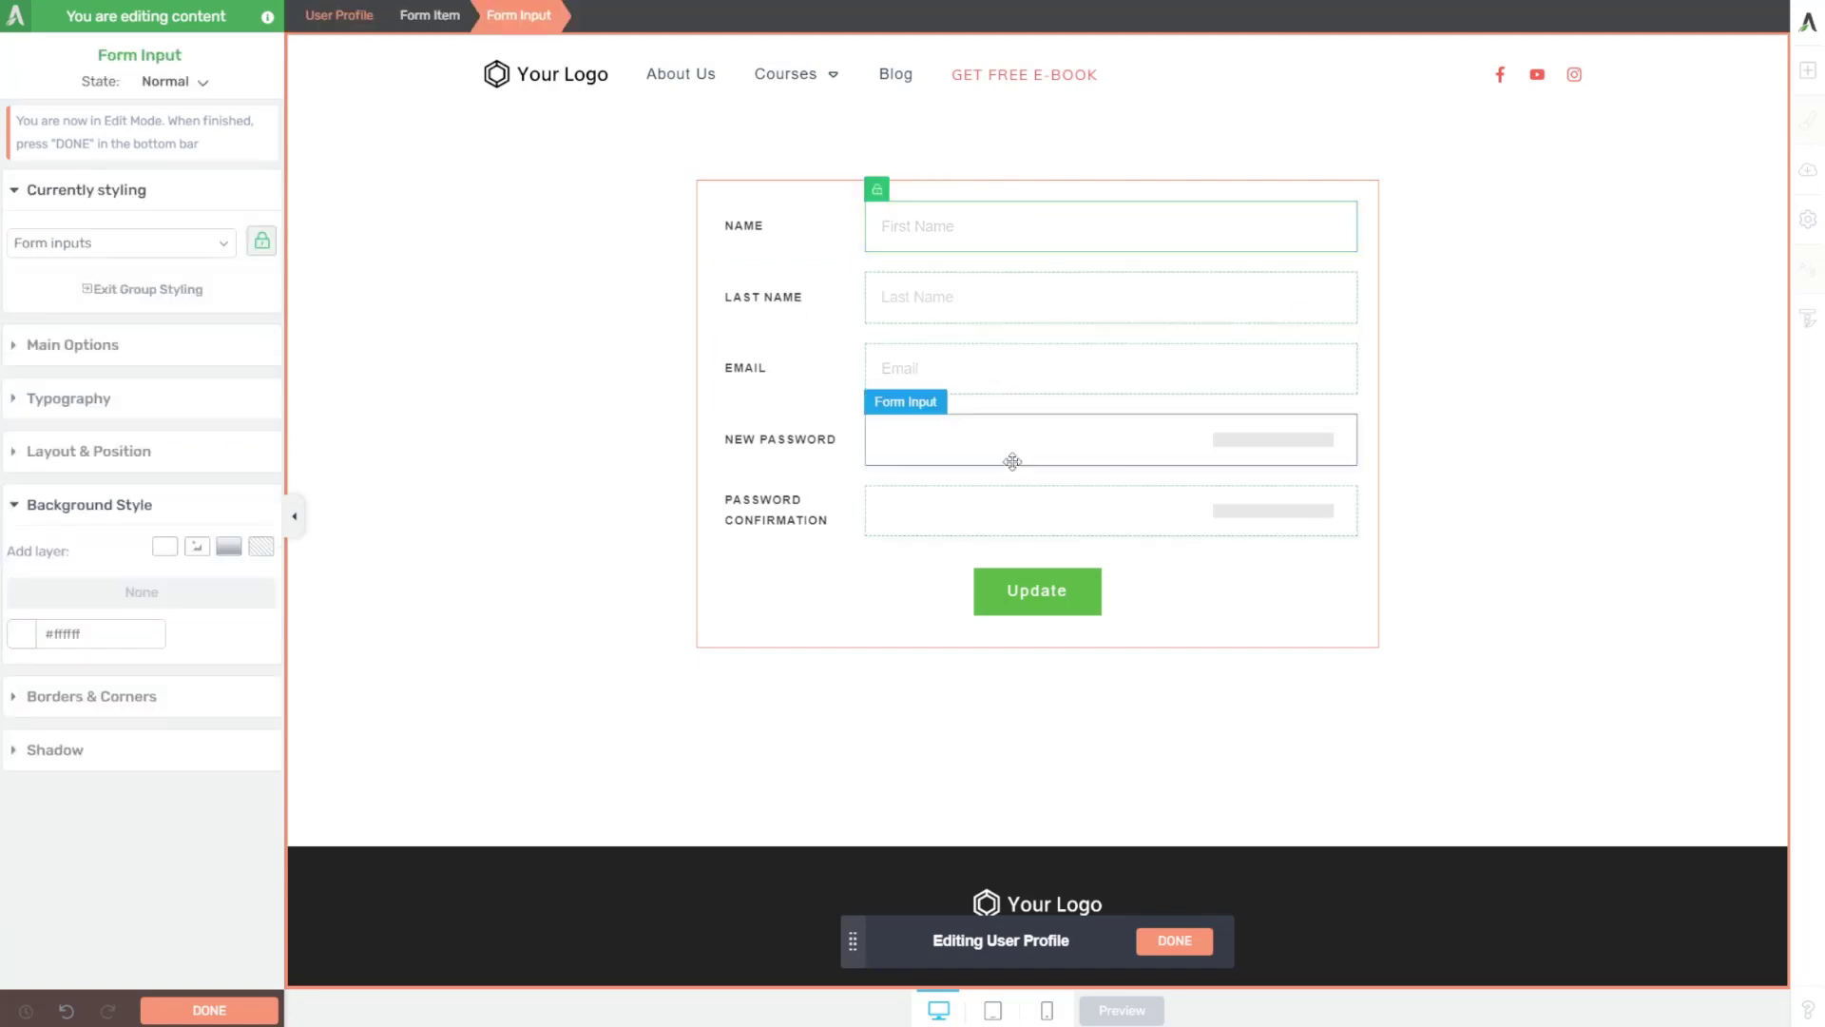
left_click(29, 642)
left_click_drag(29, 532, 8, 534)
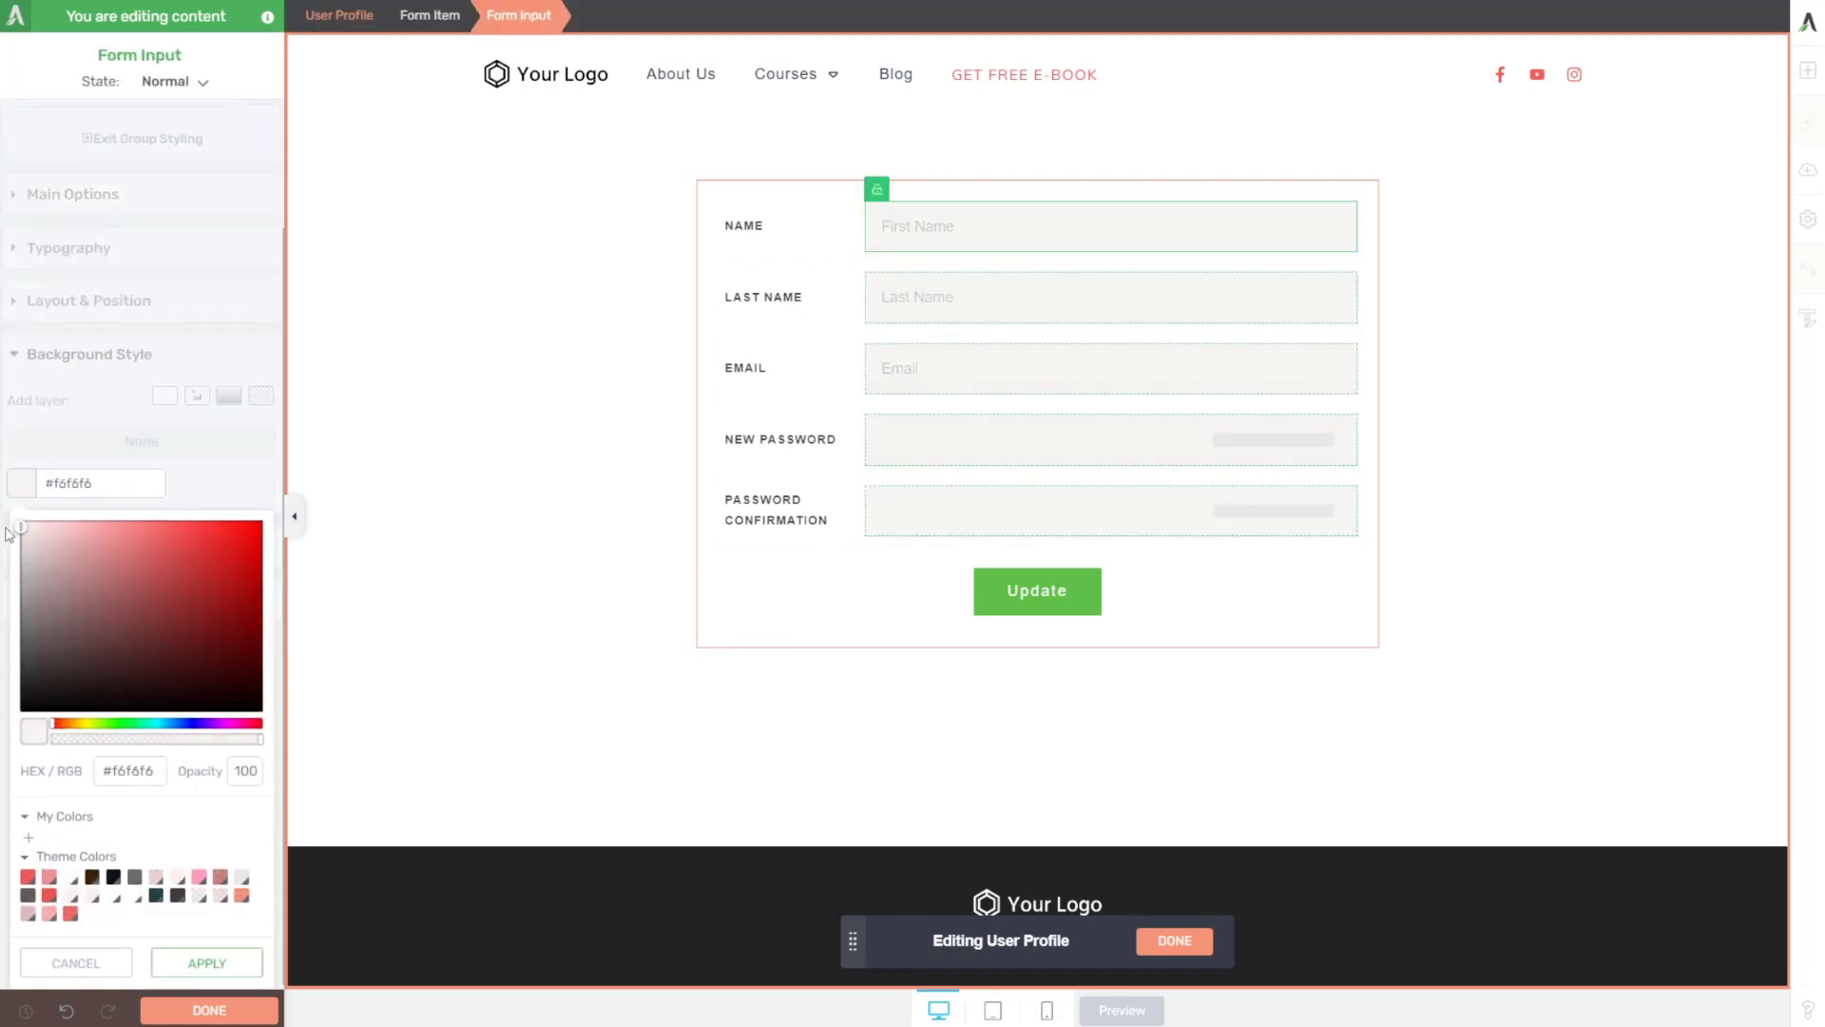
left_click(207, 963)
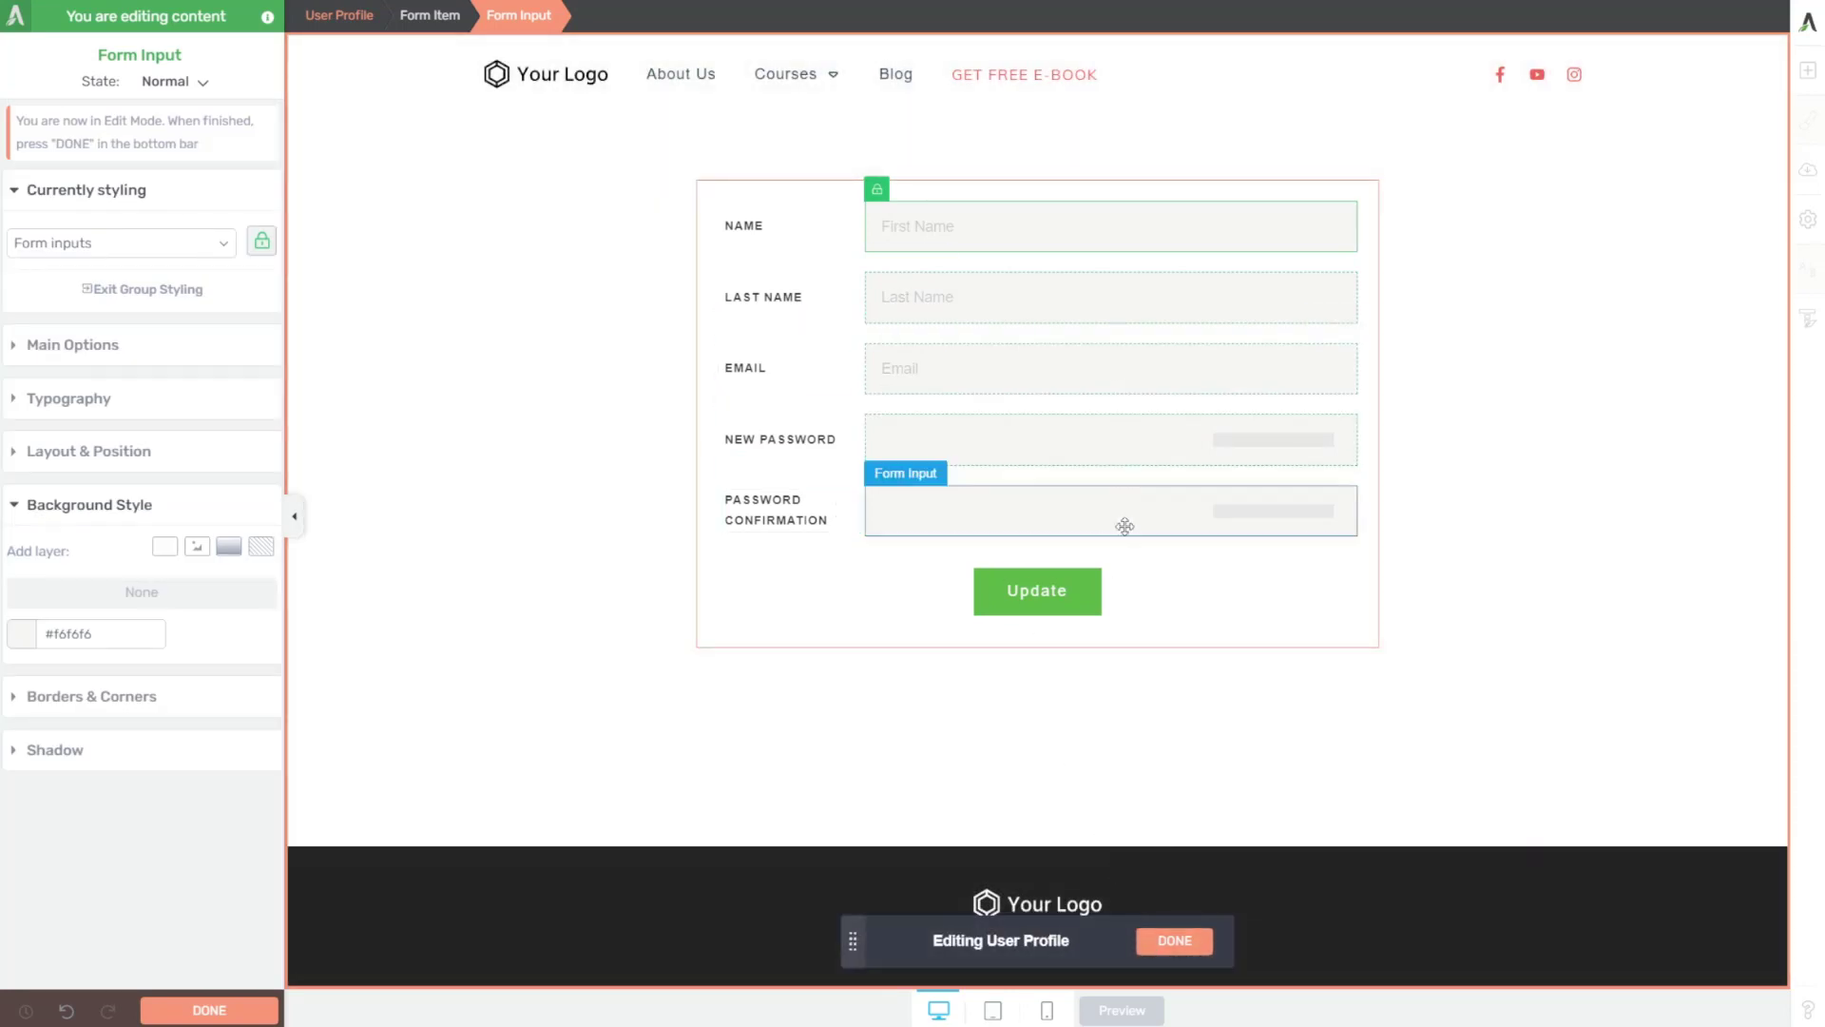
Exit design editing, reselect the form and preview the 'Profile updated successfully' success message.
left_click(1175, 941)
left_click(571, 804)
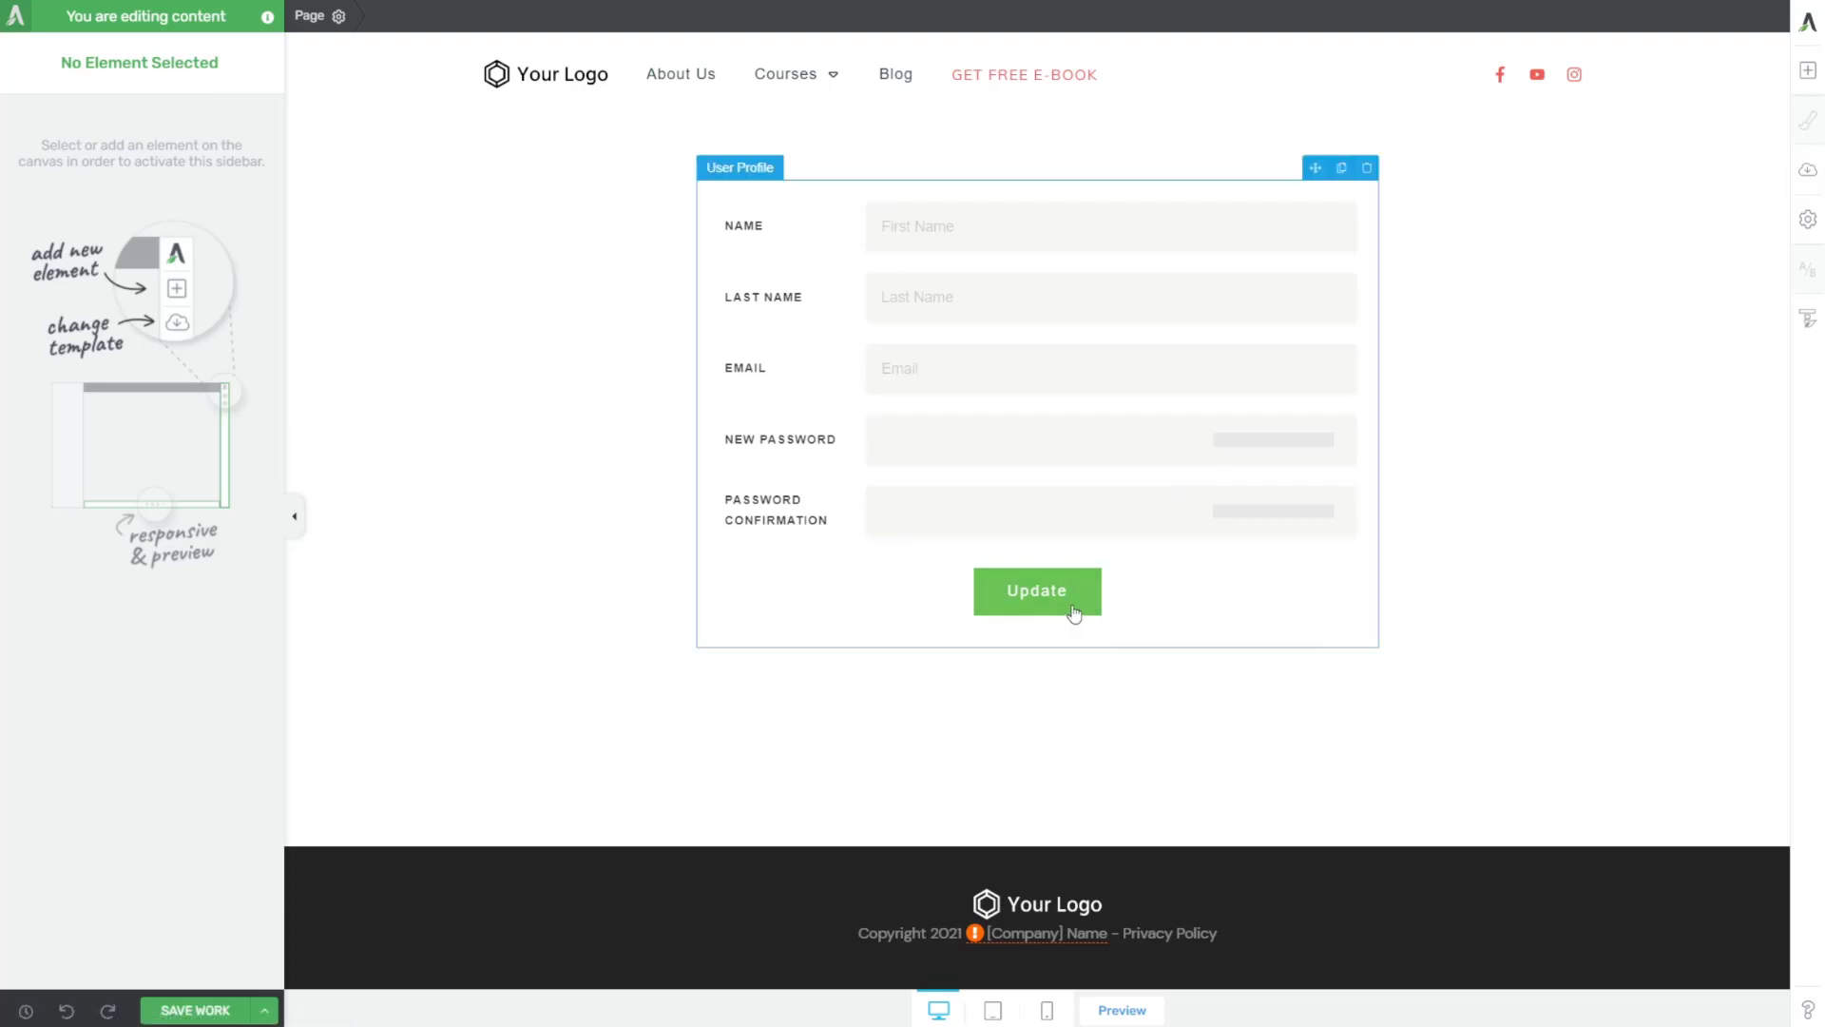
left_click(802, 611)
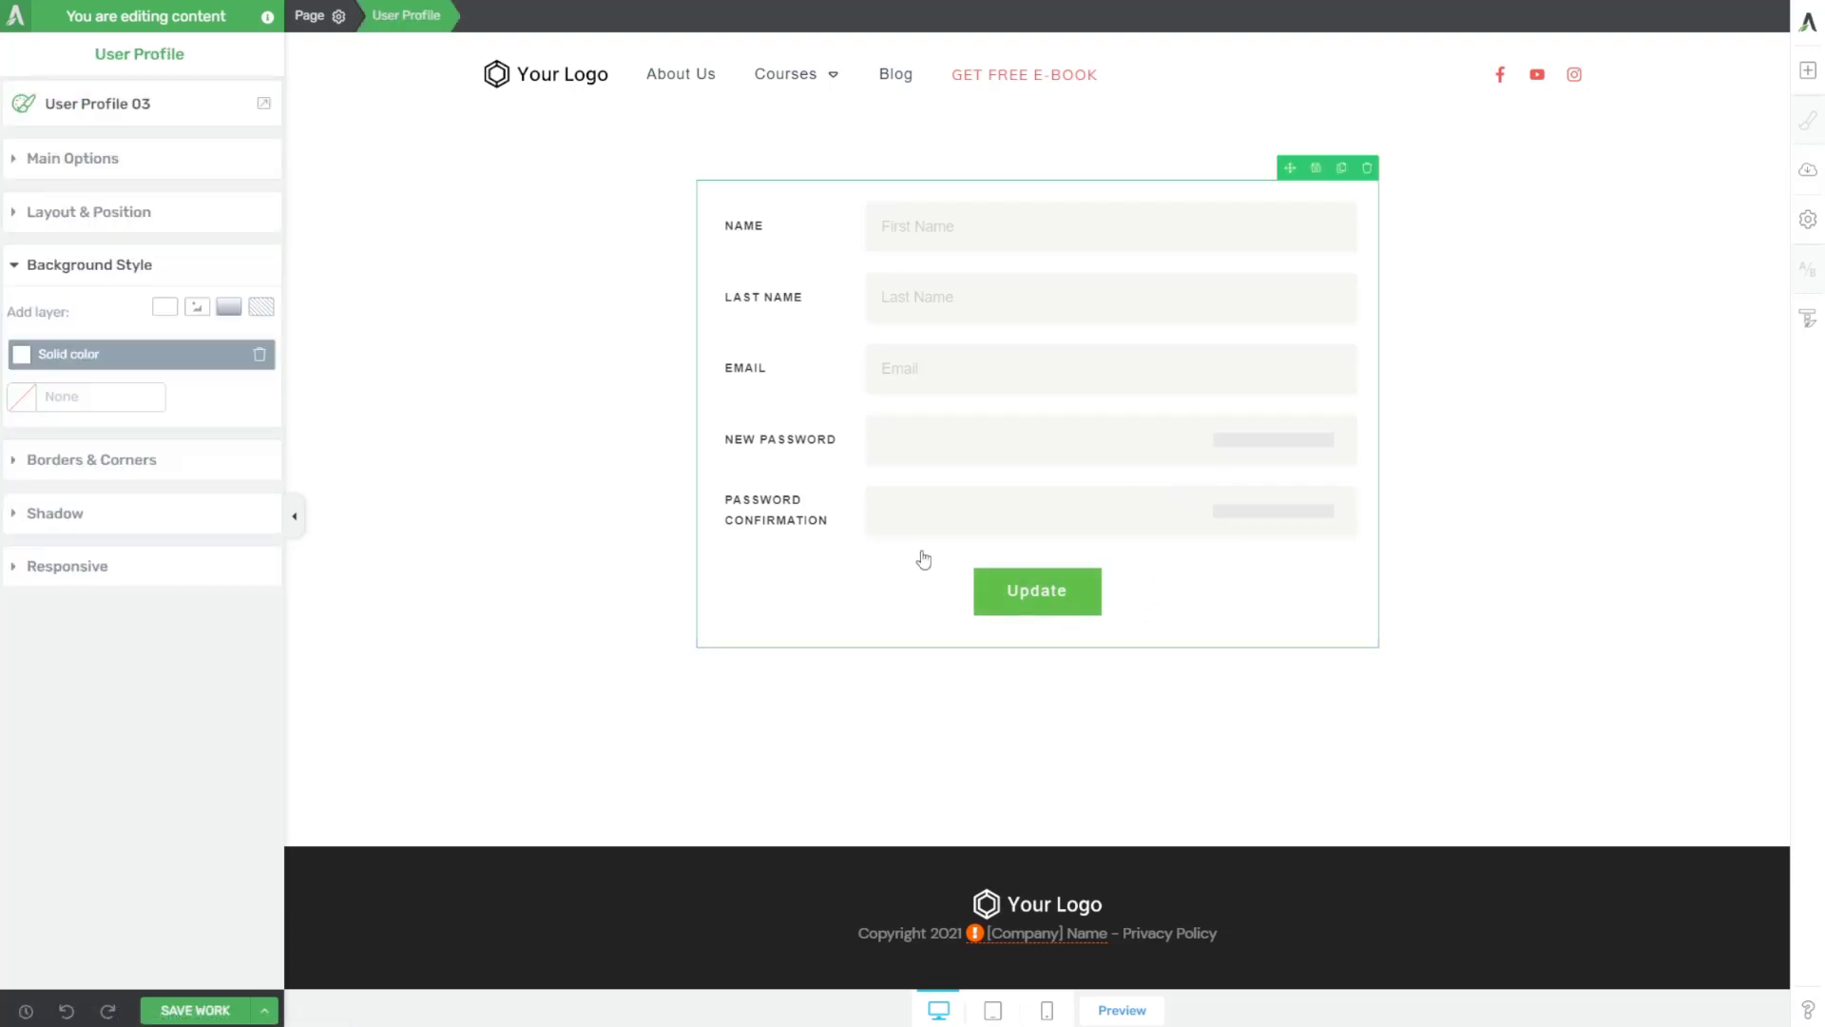
left_click(68, 161)
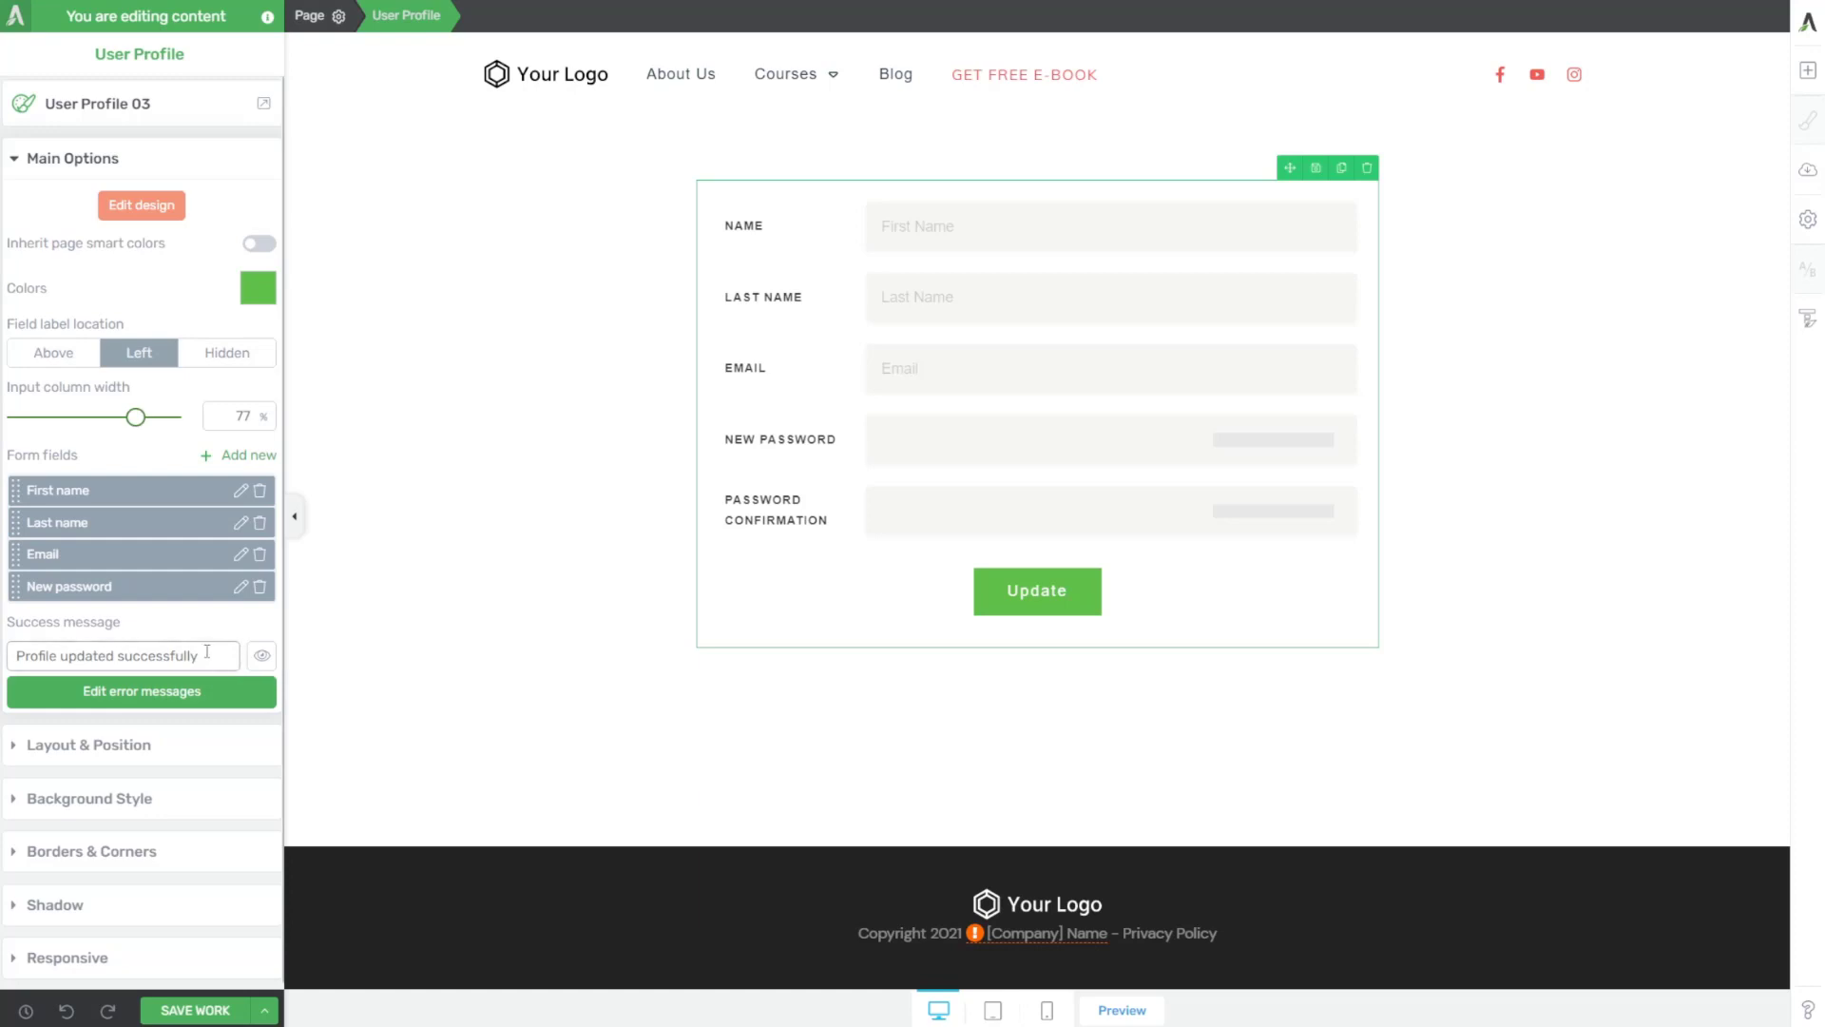
left_click(261, 655)
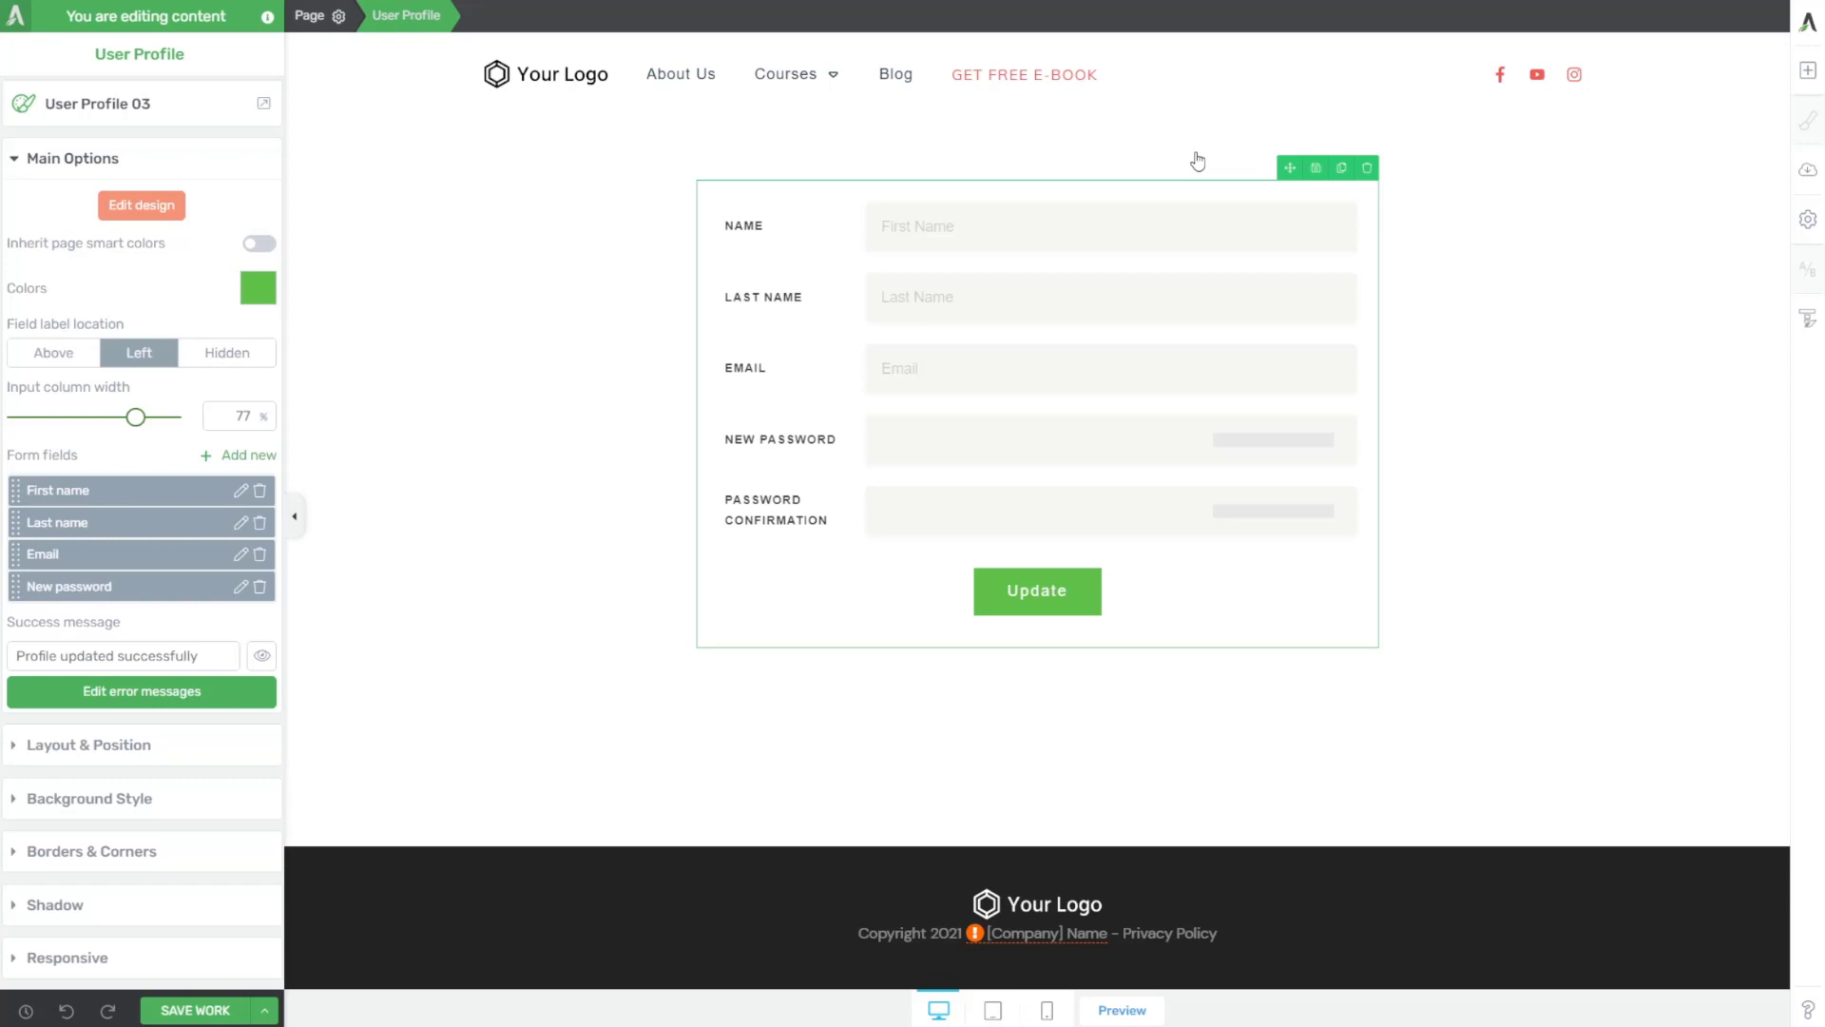
left_click(605, 658)
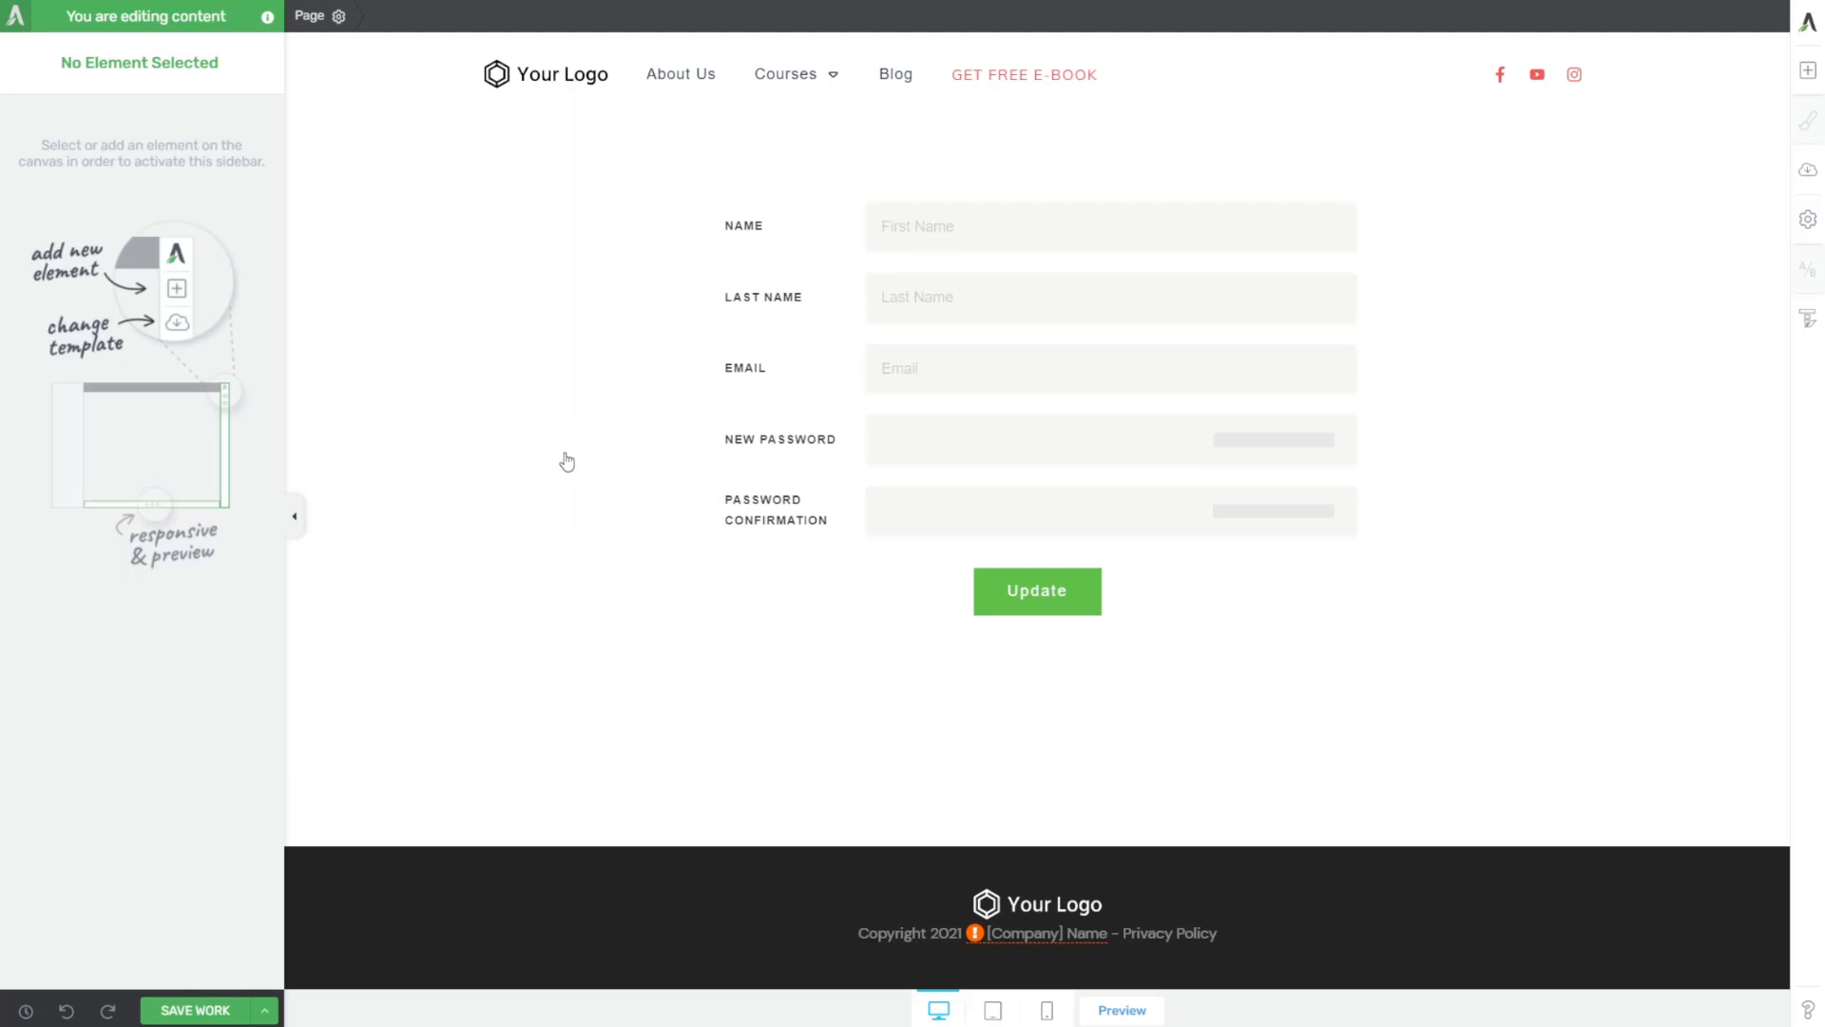